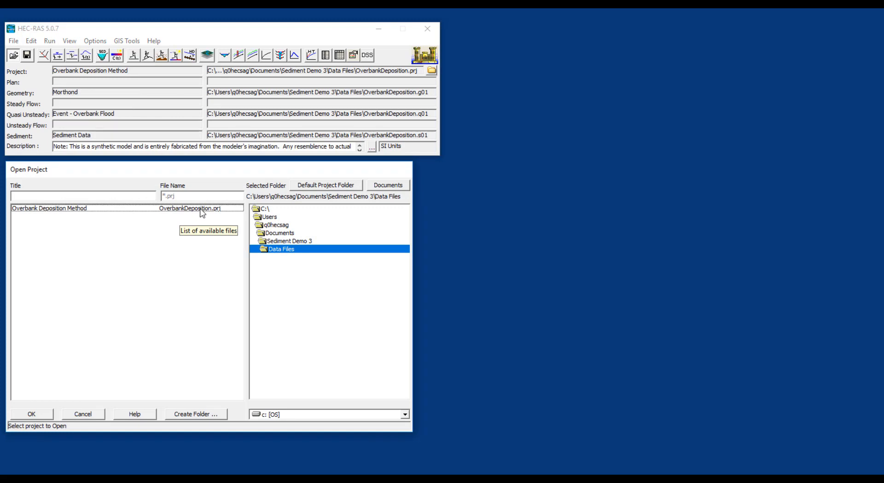
- Open the Overbank Deposition Method project and accept the sediment data's bed change options, with deposition allowed outside the movable bed limits
{"action": "double_click", "coordinate": [200, 208]}
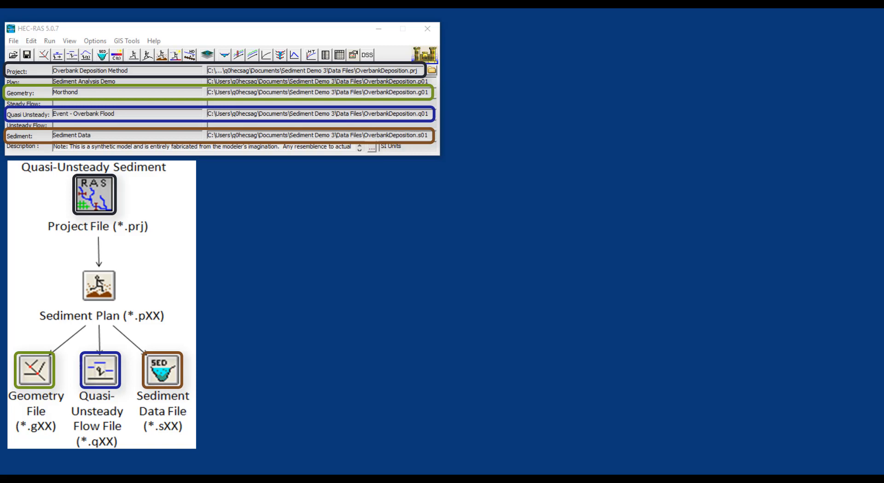
{"action": "left_click", "coordinate": [100, 59]}
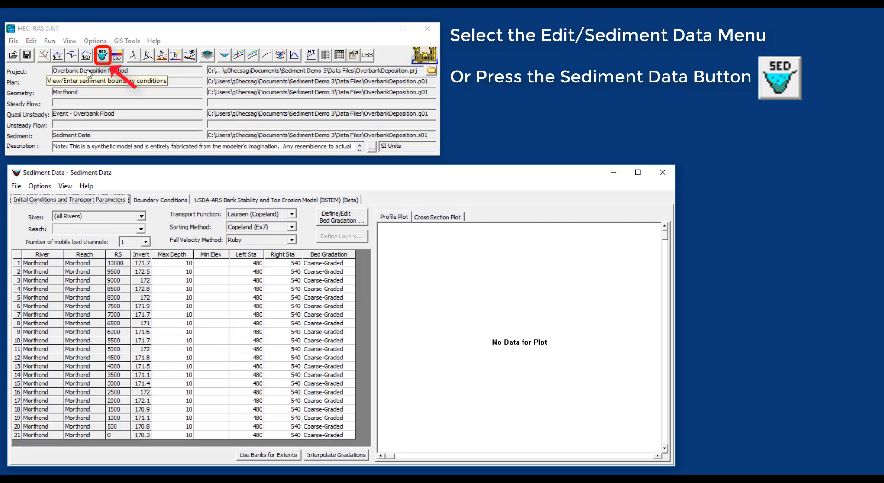
{"action": "left_click", "coordinate": [46, 185]}
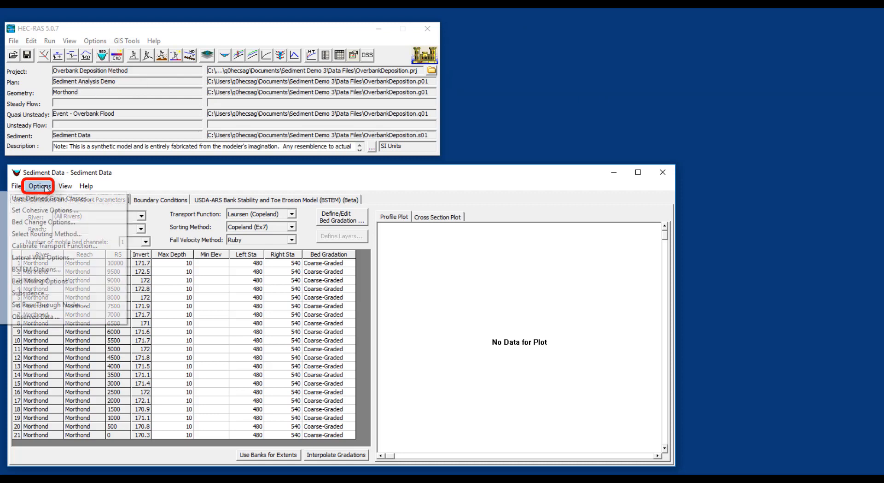
{"action": "left_click", "coordinate": [43, 222]}
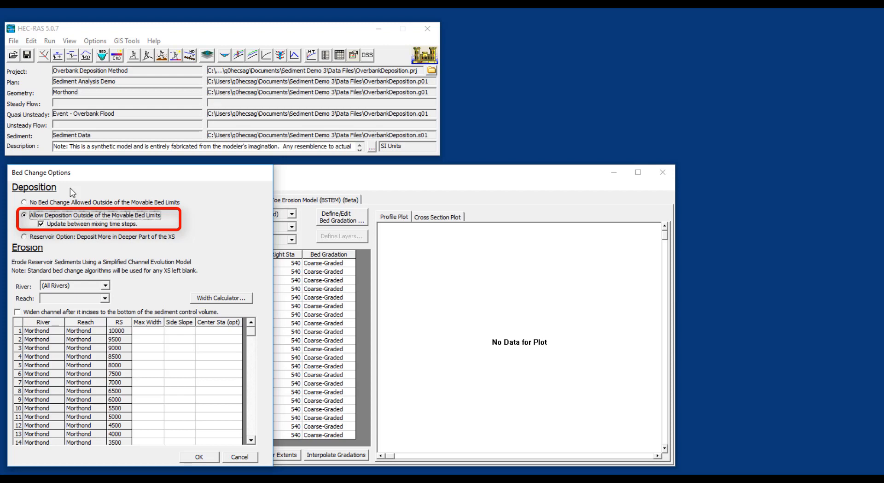
{"action": "left_click", "coordinate": [199, 456]}
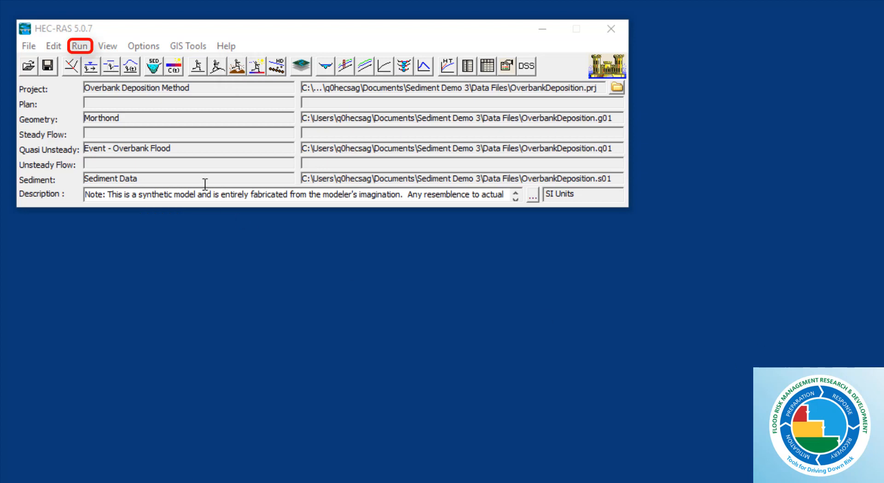
- Open the Sediment Transport Analysis window and keep Morthond as the plan's geometry file
{"action": "left_click", "coordinate": [80, 48]}
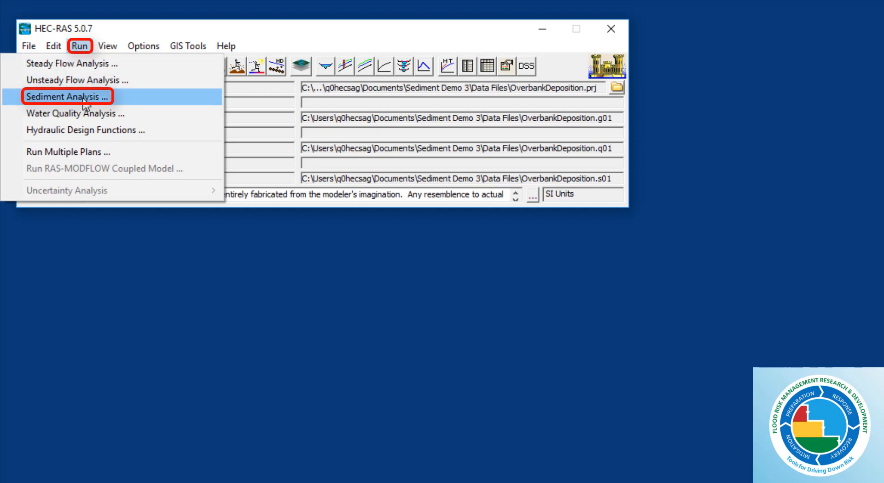
{"action": "left_click", "coordinate": [256, 30]}
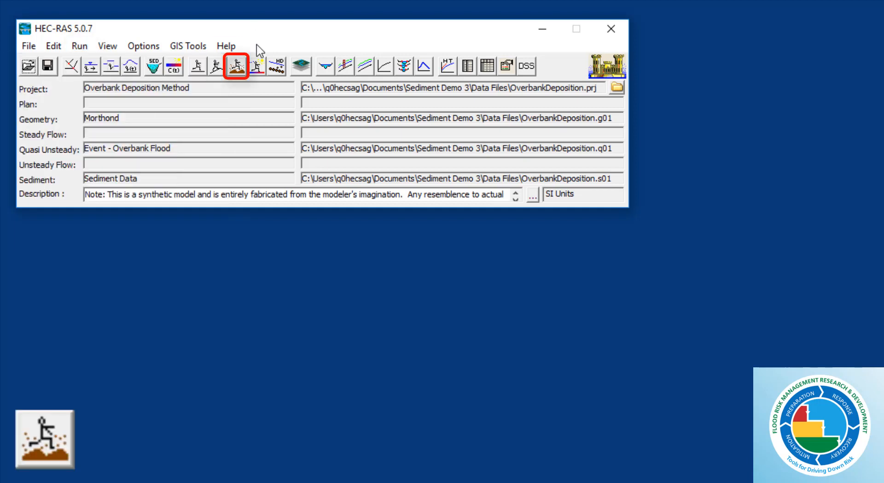
{"action": "left_click", "coordinate": [240, 75]}
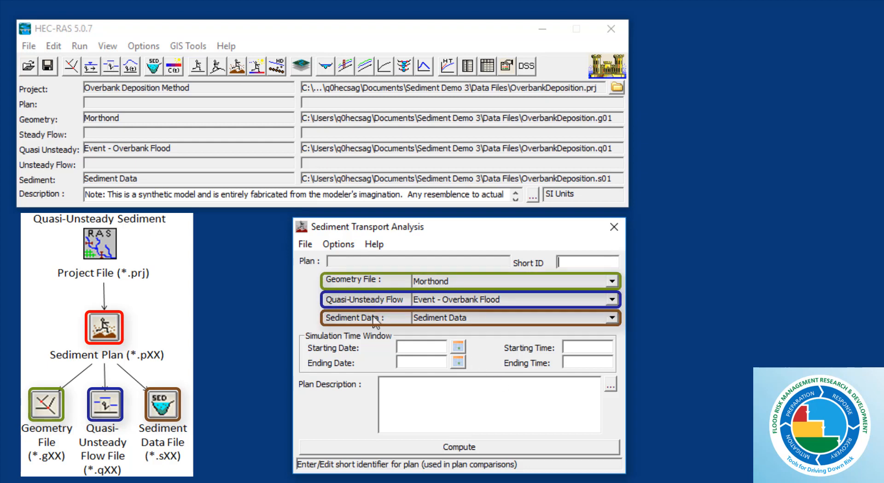
{"action": "left_click", "coordinate": [612, 281]}
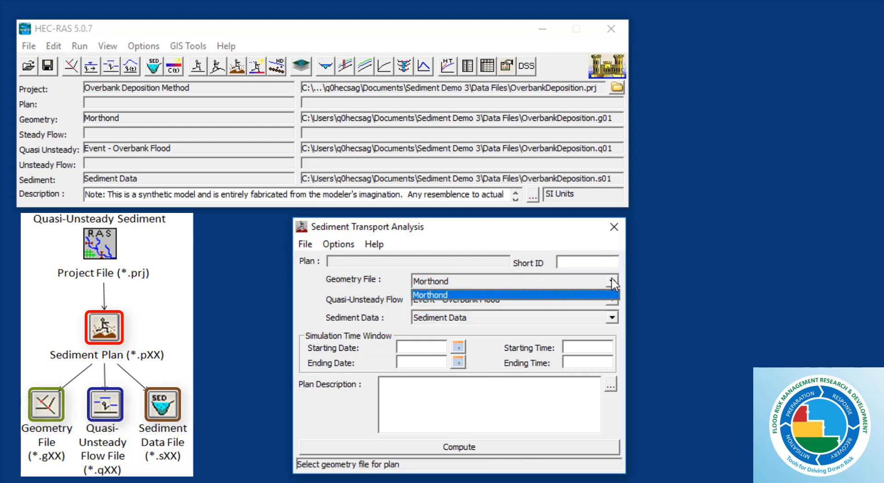
{"action": "left_click", "coordinate": [611, 282]}
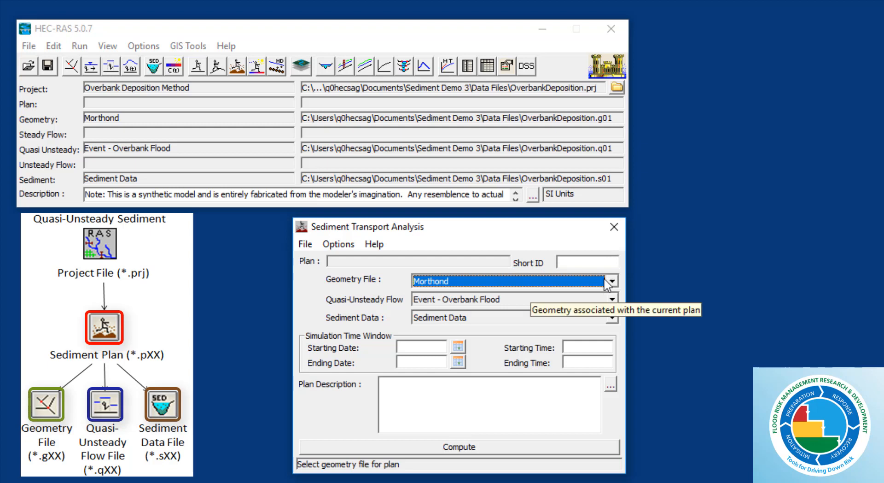
- Save the sediment plan under the title Sediment Analysis Demo with the short identifier Demo
{"action": "left_click", "coordinate": [304, 244]}
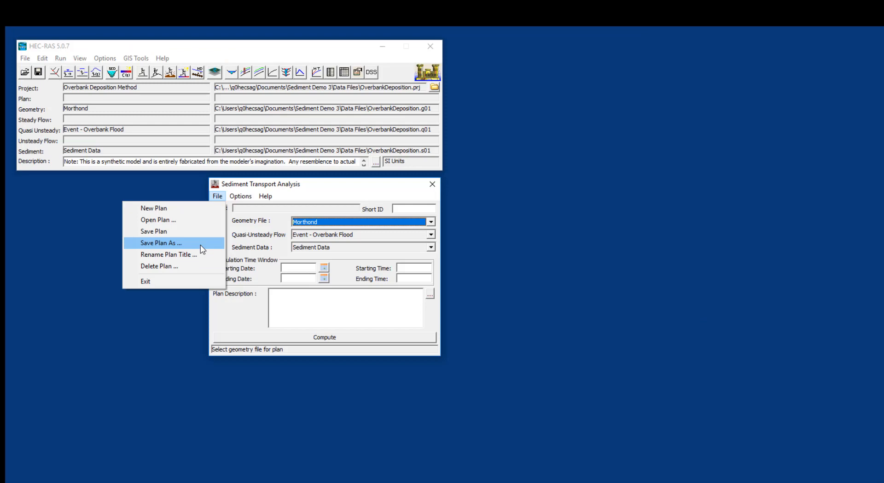
{"action": "left_click", "coordinate": [200, 244]}
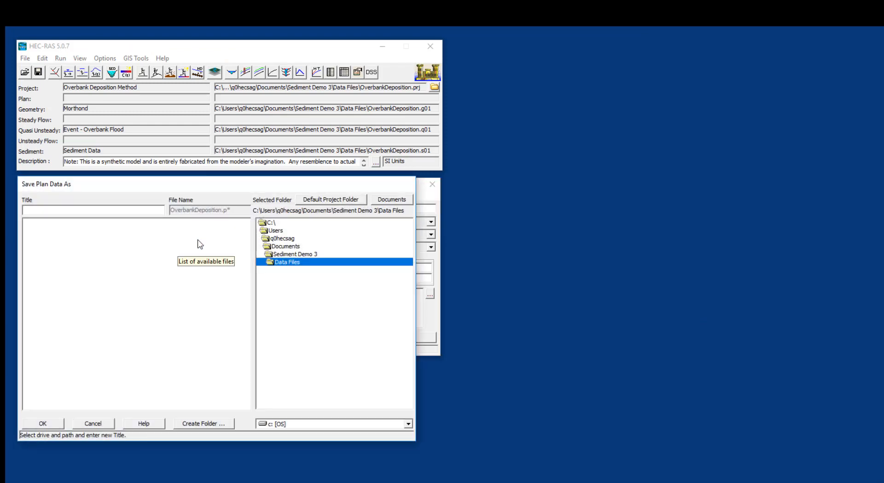
{"action": "type", "text": "Sediment "}
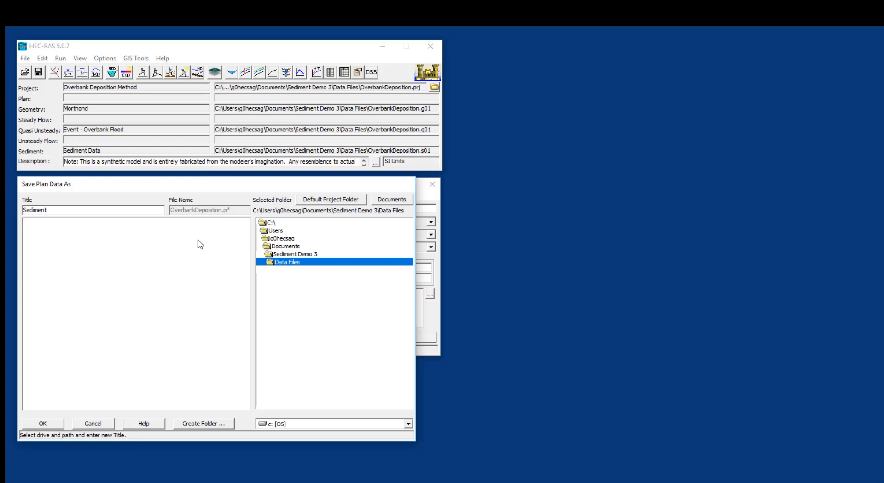
{"action": "type", "text": "Analysis Demo"}
{"action": "key", "text": "Return"}
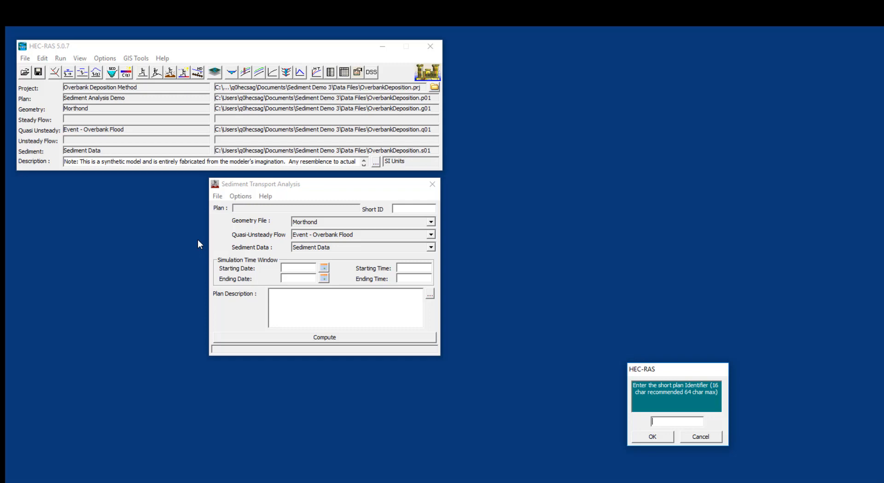
{"action": "type", "text": "Demo"}
{"action": "key", "text": "Return"}
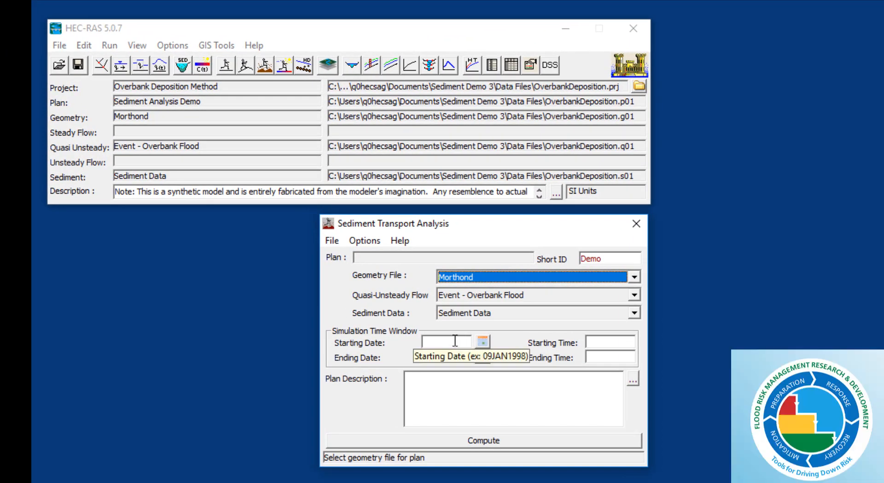
- Set the simulation's starting date to 01Jul1975 and its starting time to 0000
{"action": "left_click", "coordinate": [283, 268]}
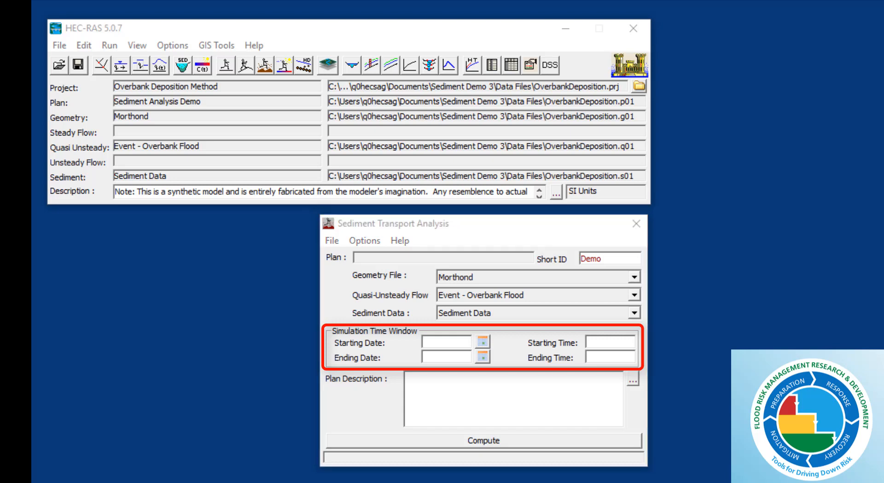
{"action": "left_click", "coordinate": [459, 346]}
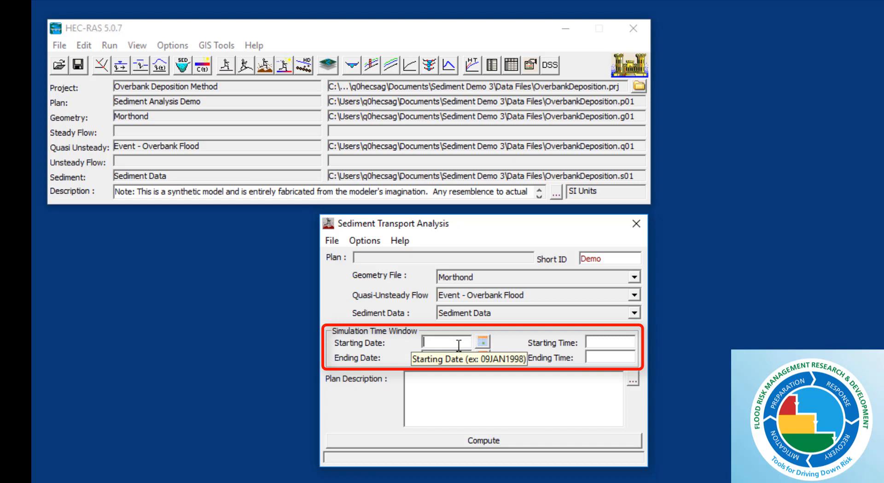
{"action": "type", "text": "0"}
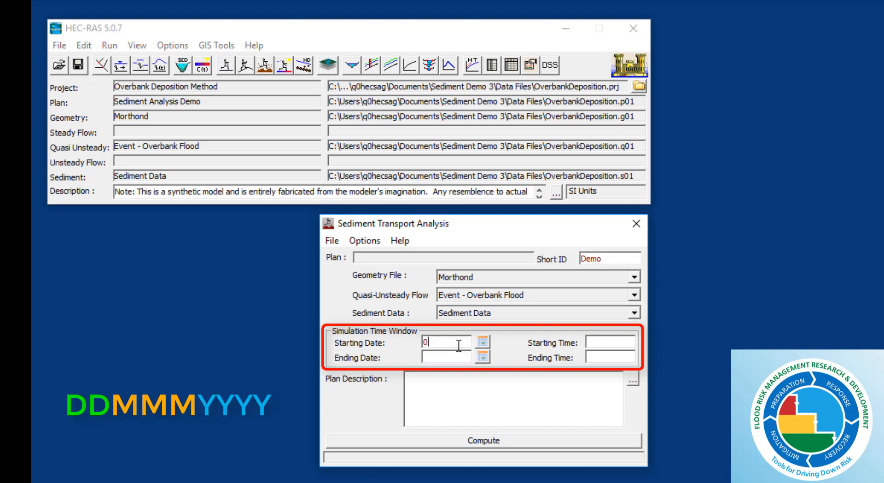
{"action": "type", "text": "1Jul1975"}
{"action": "left_click", "coordinate": [589, 341]}
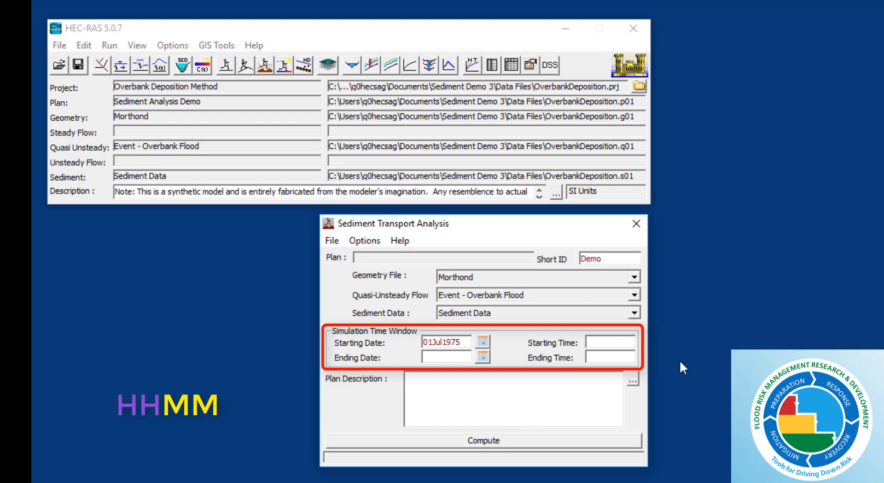
{"action": "type", "text": "0000"}
- Set the simulation's ending date to 08Oct1975 and ending time to 2400, and save the plan
{"action": "left_click", "coordinate": [458, 359]}
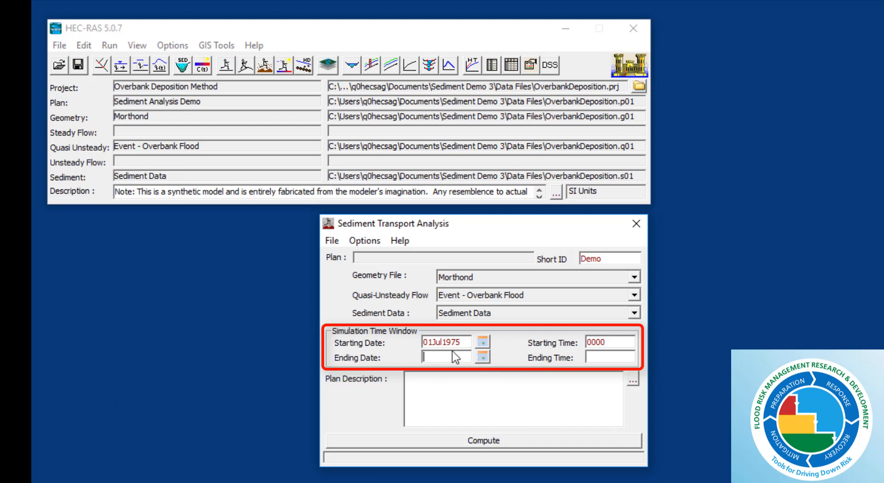
{"action": "type", "text": "08Oct1975"}
{"action": "left_click", "coordinate": [604, 354]}
{"action": "type", "text": "2400"}
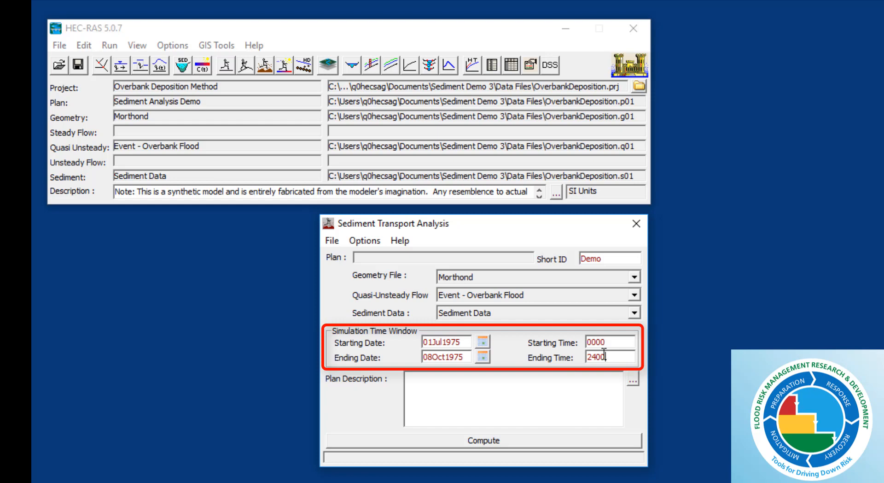
{"action": "left_click", "coordinate": [332, 240]}
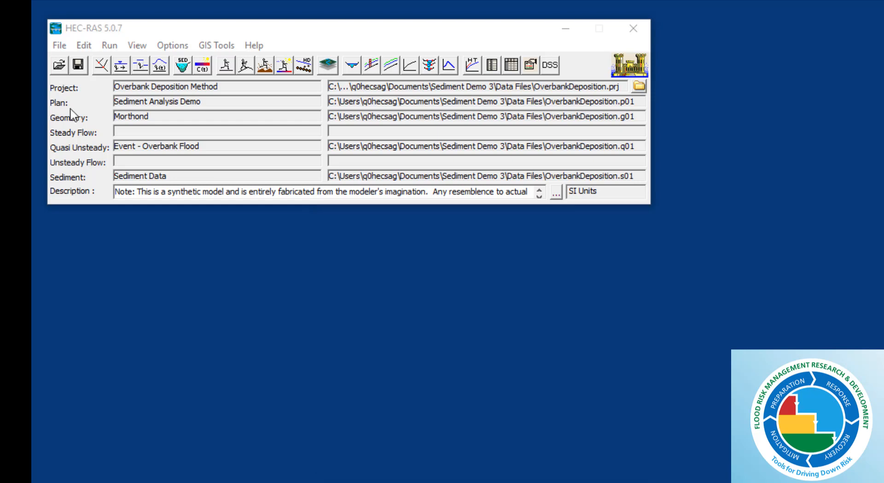
- Reopen the sediment transport analysis and bring up the plan's Sediment Output Options
{"action": "left_click", "coordinate": [264, 67]}
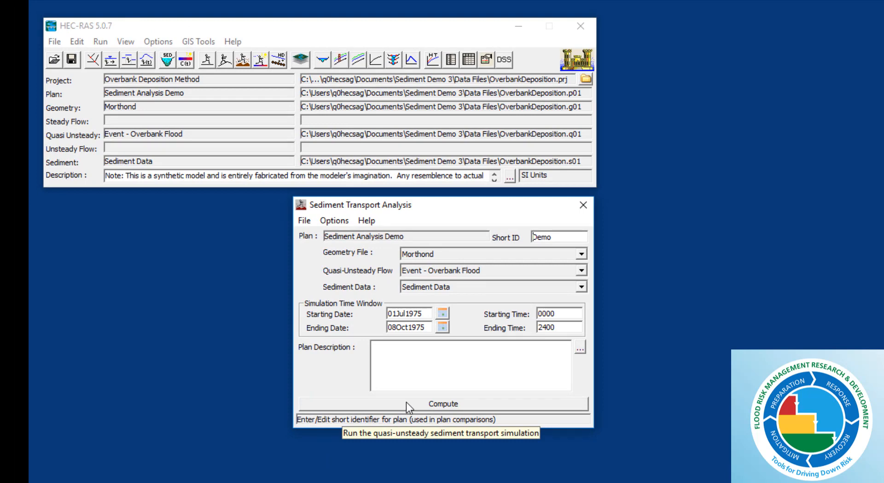
{"action": "left_click", "coordinate": [334, 226]}
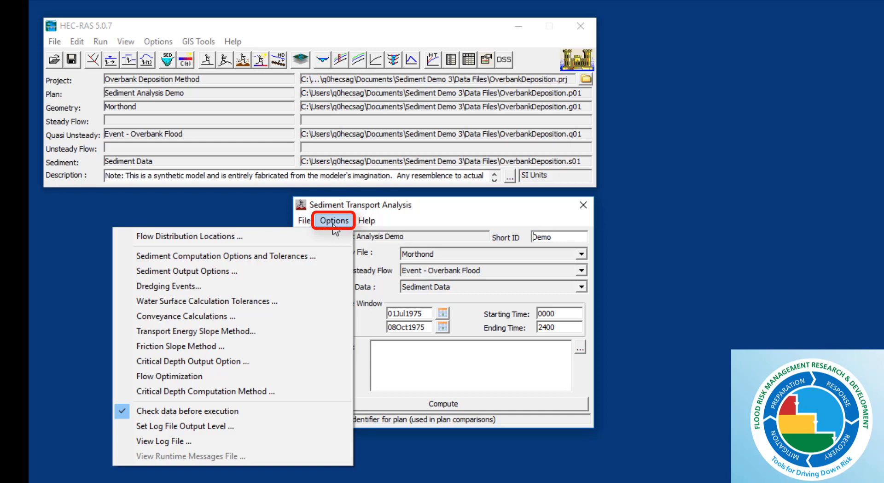
{"action": "left_click", "coordinate": [334, 222]}
{"action": "left_click", "coordinate": [334, 222]}
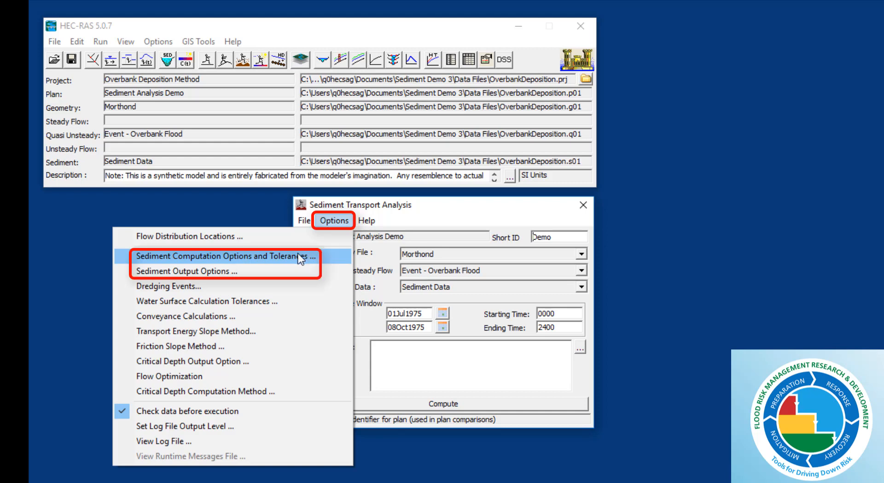
{"action": "left_click", "coordinate": [273, 275]}
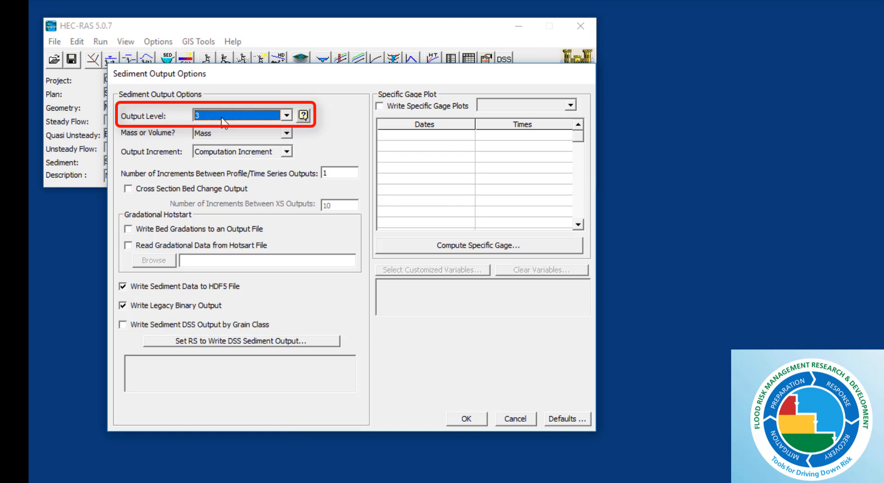
- Open the output level help in the HEC-RAS manual, examine the table of variables for each output level, and close the manual
{"action": "left_click", "coordinate": [306, 119]}
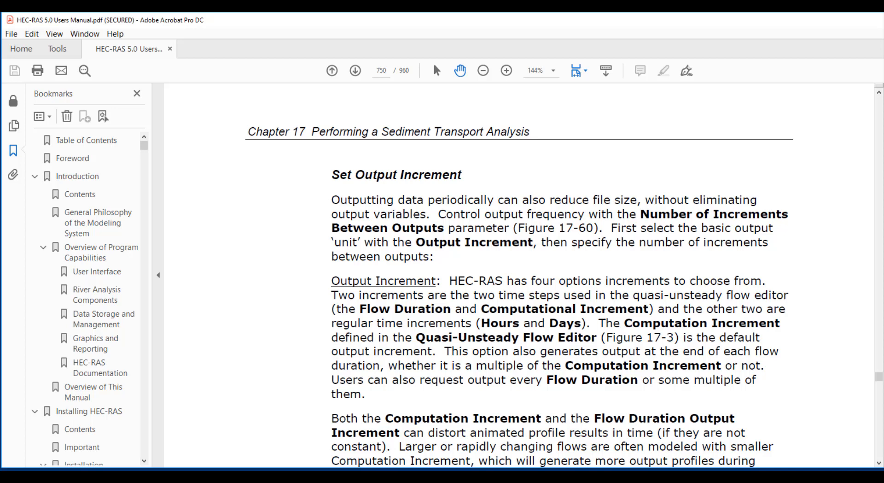
{"action": "scroll", "coordinate": [621, 271], "scroll_direction": "down", "scroll_amount": 1}
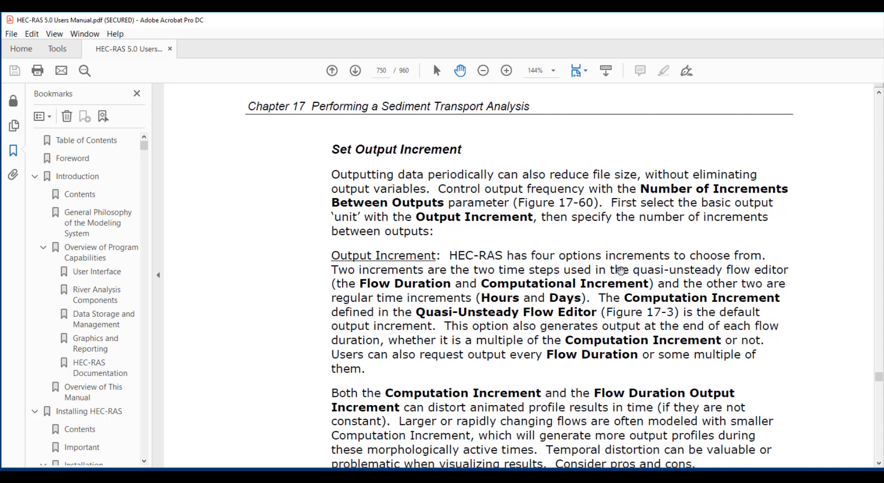
{"action": "scroll", "coordinate": [621, 271], "scroll_direction": "up", "scroll_amount": 10}
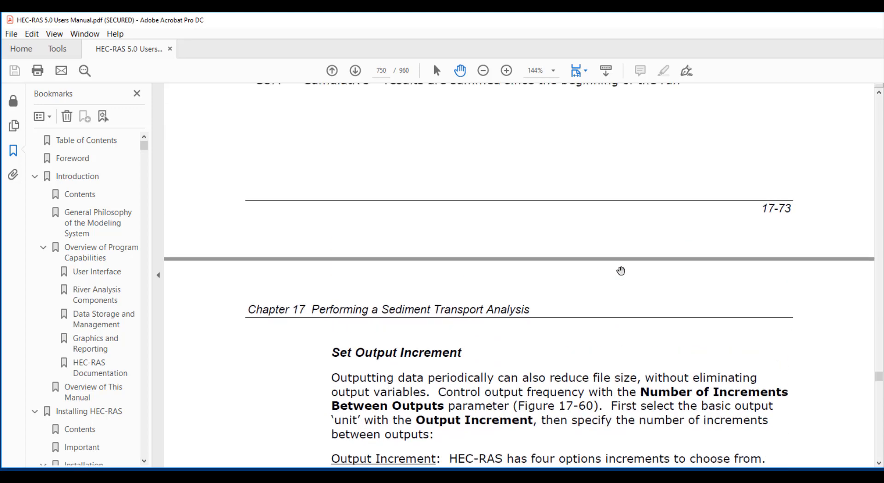
{"action": "scroll", "coordinate": [621, 271], "scroll_direction": "up", "scroll_amount": 20}
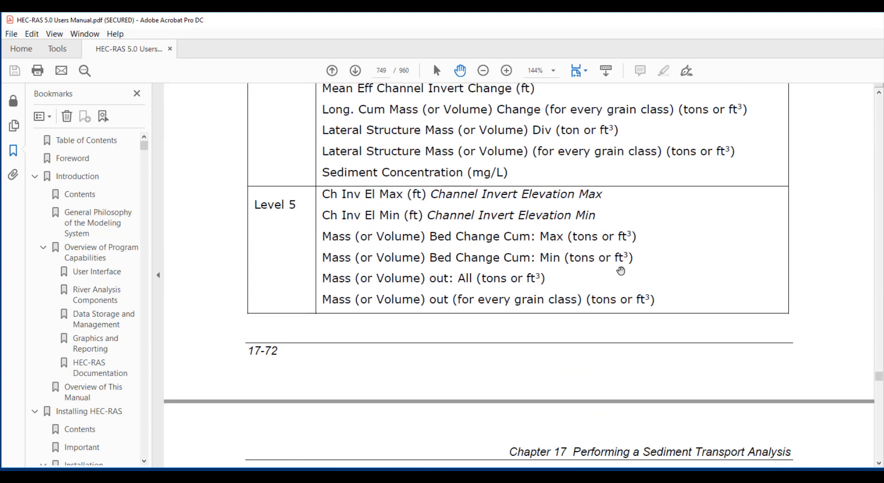
{"action": "scroll", "coordinate": [621, 271], "scroll_direction": "up", "scroll_amount": 12}
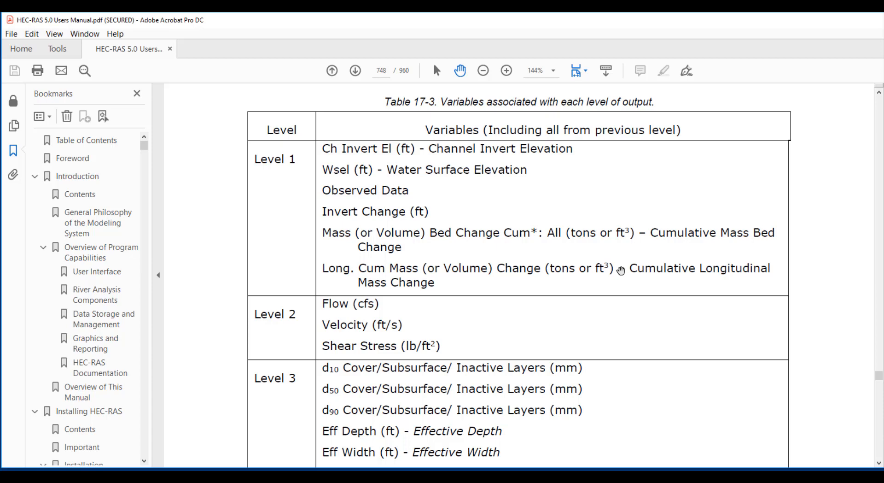
{"action": "scroll", "coordinate": [621, 270], "scroll_direction": "down", "scroll_amount": 5}
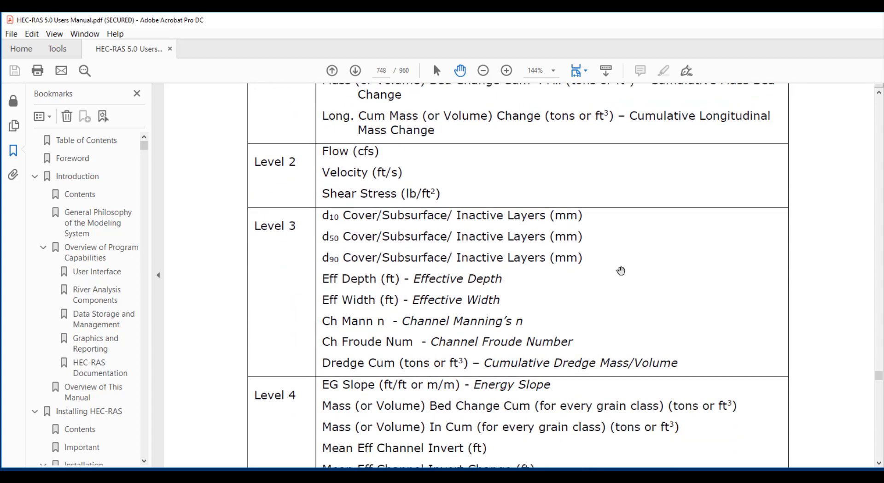
{"action": "scroll", "coordinate": [621, 270], "scroll_direction": "down", "scroll_amount": 3}
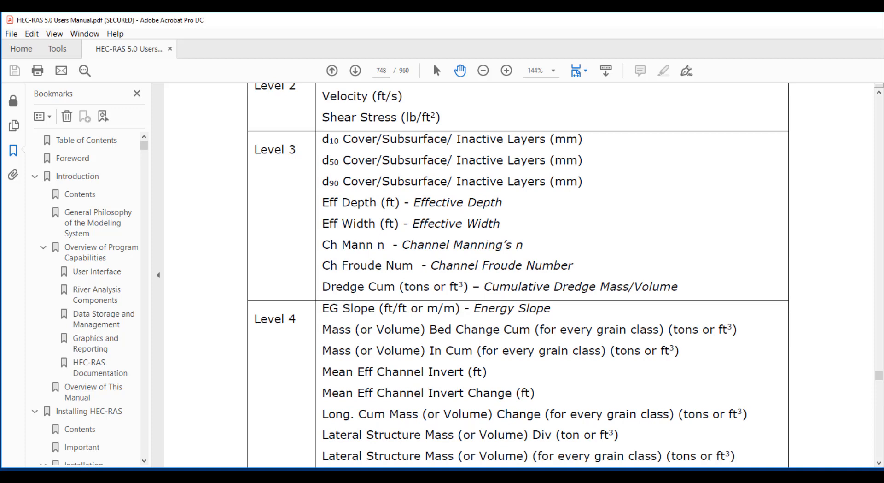
{"action": "left_click", "coordinate": [872, 19]}
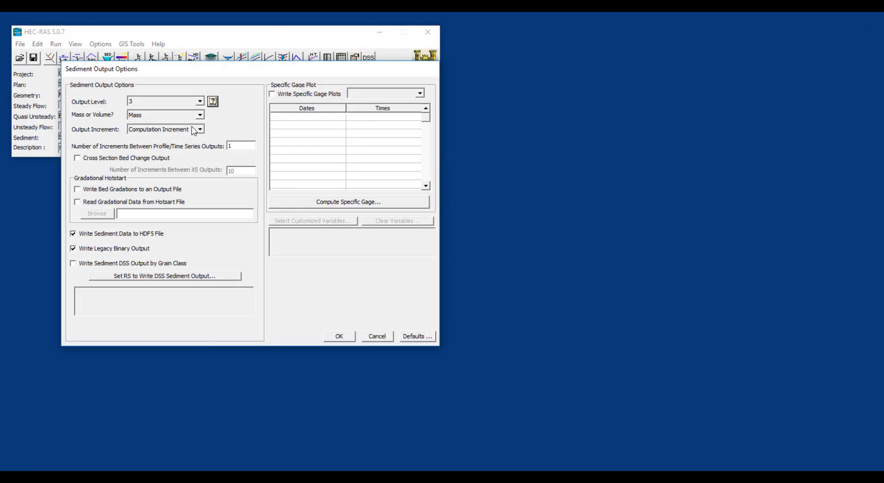
- Set the sediment output level to 4 and keep Mass as the mass-or-volume setting
{"action": "left_click", "coordinate": [175, 105]}
{"action": "left_click", "coordinate": [175, 105]}
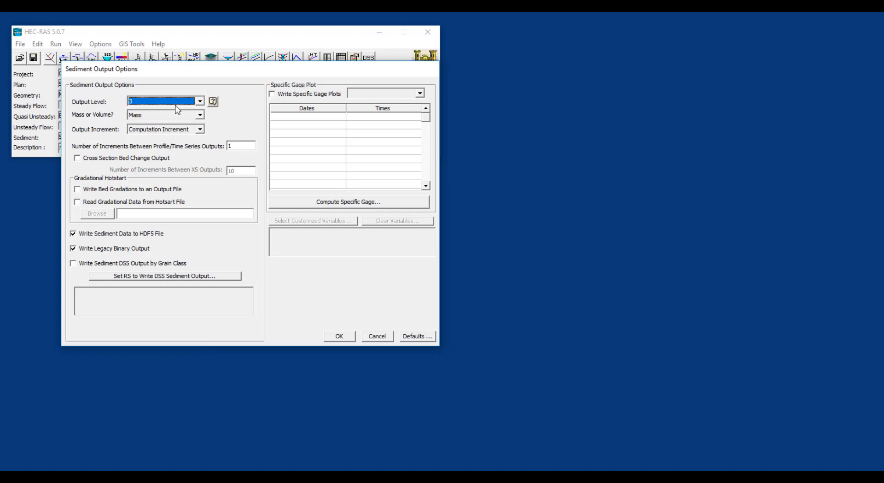
{"action": "key", "text": "F1"}
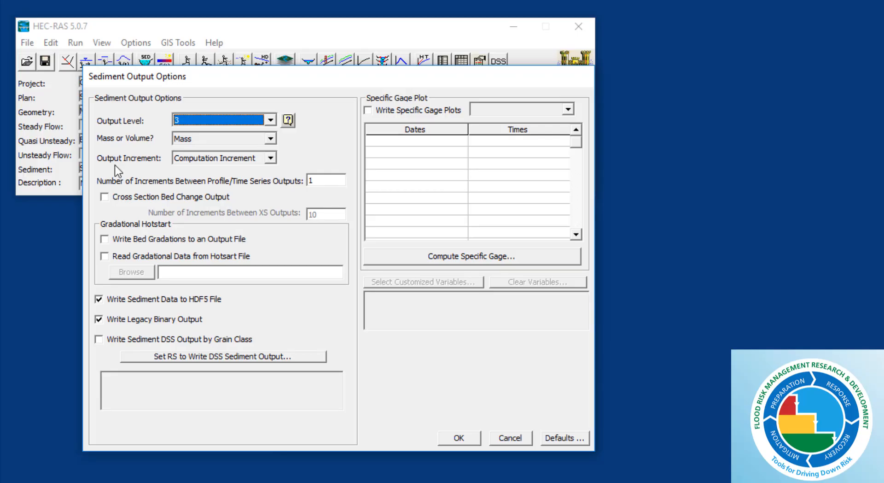
{"action": "left_click", "coordinate": [233, 124]}
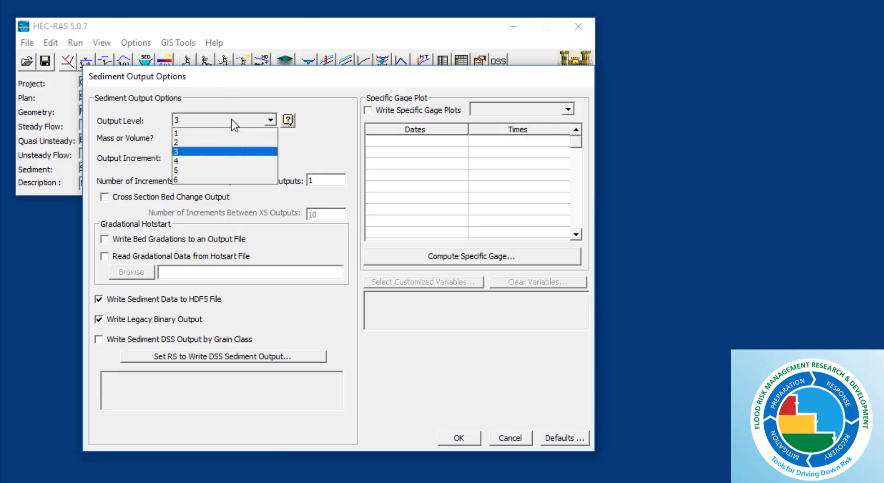
{"action": "left_click", "coordinate": [216, 161]}
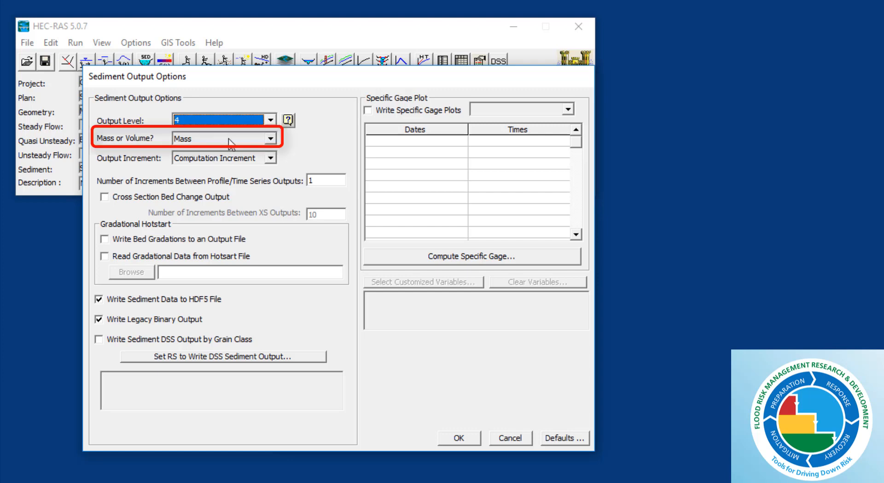
{"action": "left_click", "coordinate": [231, 139]}
{"action": "left_click", "coordinate": [231, 142]}
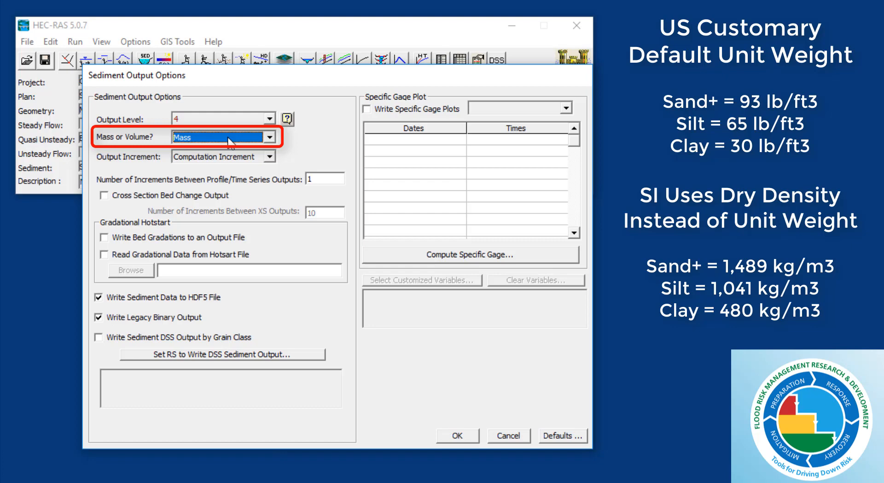
- Enable Cross Section Bed Change Output and accept the sediment output options
{"action": "left_click", "coordinate": [320, 179]}
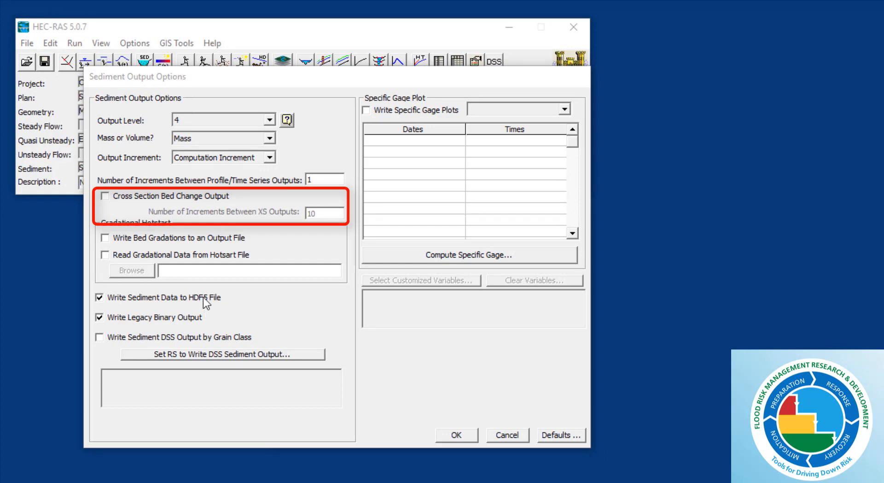
{"action": "left_click", "coordinate": [105, 196]}
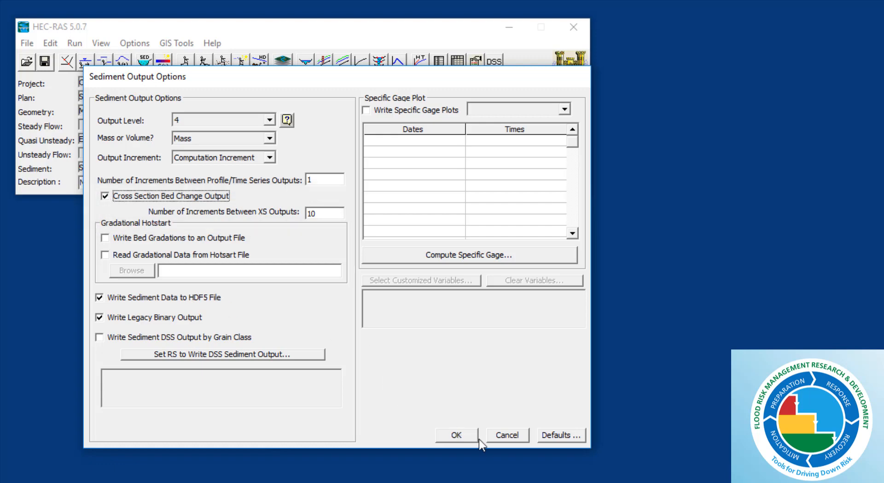
{"action": "left_click", "coordinate": [465, 437]}
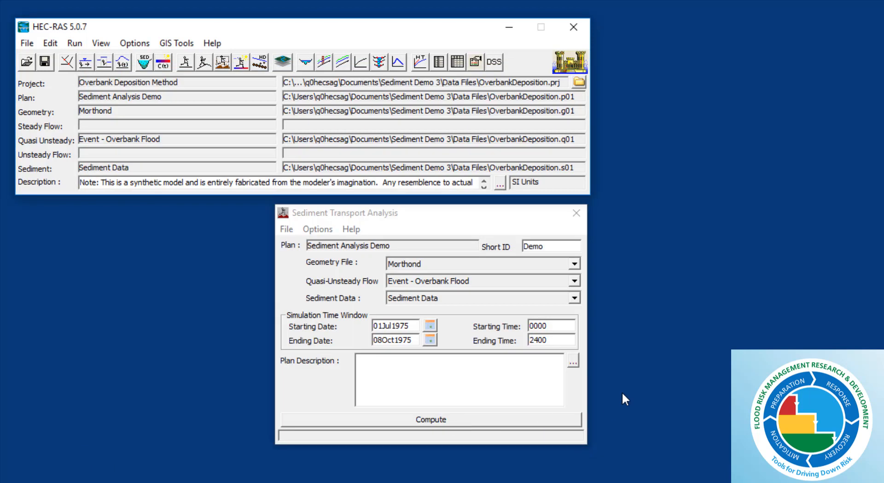
- Compute the quasi-unsteady sediment transport simulation and open the current Sediment Output viewer, not the old version
{"action": "left_click", "coordinate": [534, 427]}
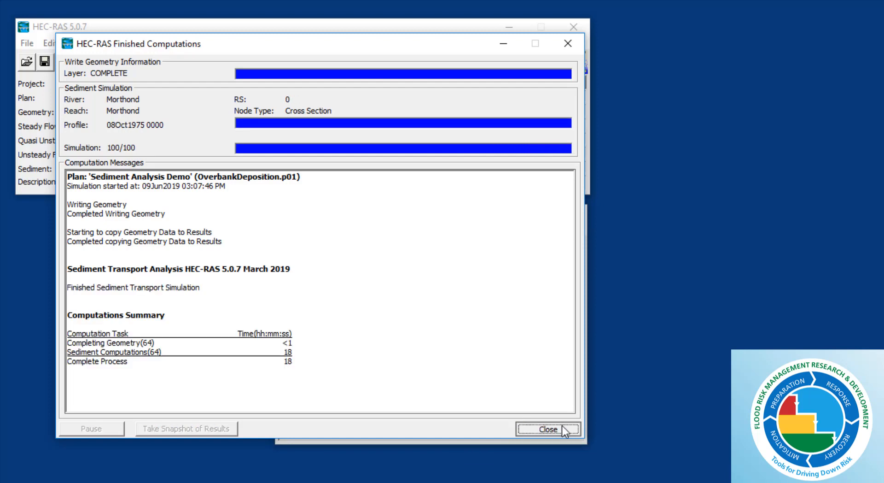
{"action": "left_click", "coordinate": [548, 428]}
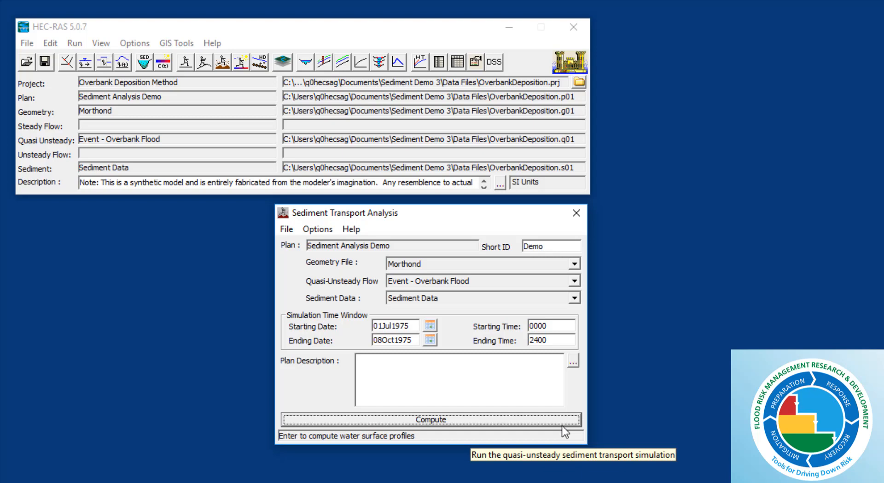
{"action": "left_click", "coordinate": [101, 44]}
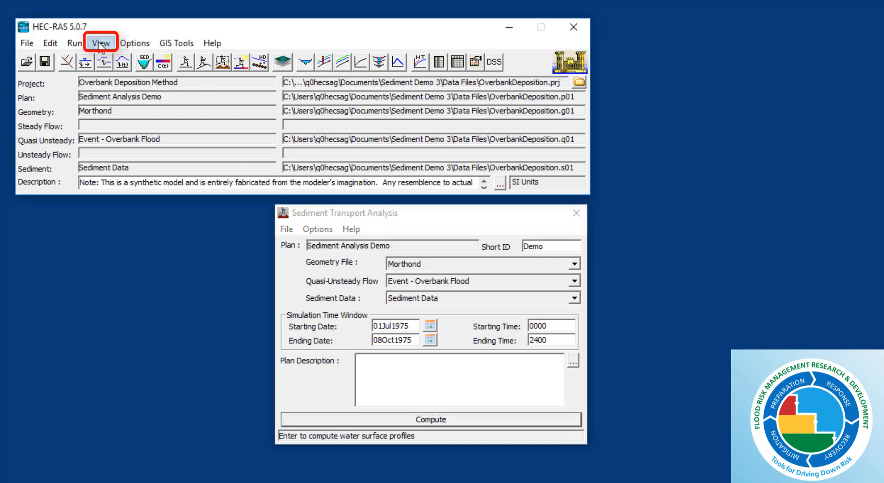
{"action": "left_click", "coordinate": [100, 44]}
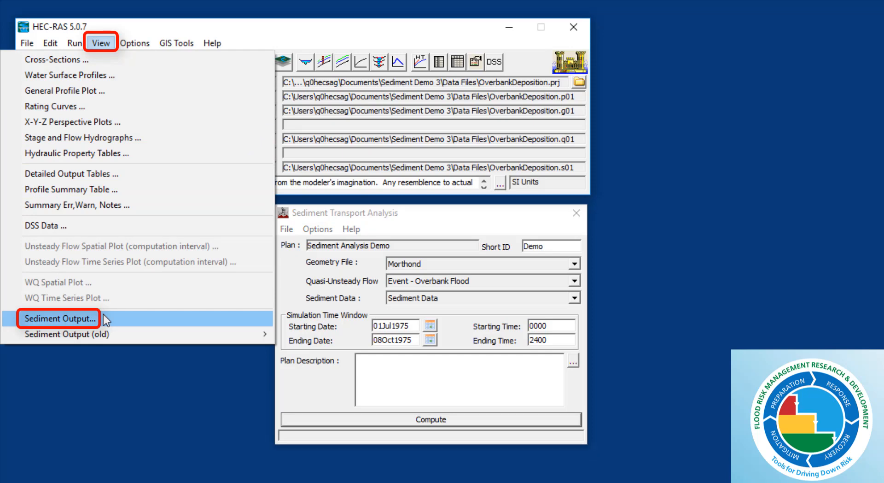
{"action": "mouse_move", "coordinate": [106, 338]}
{"action": "left_click", "coordinate": [110, 321]}
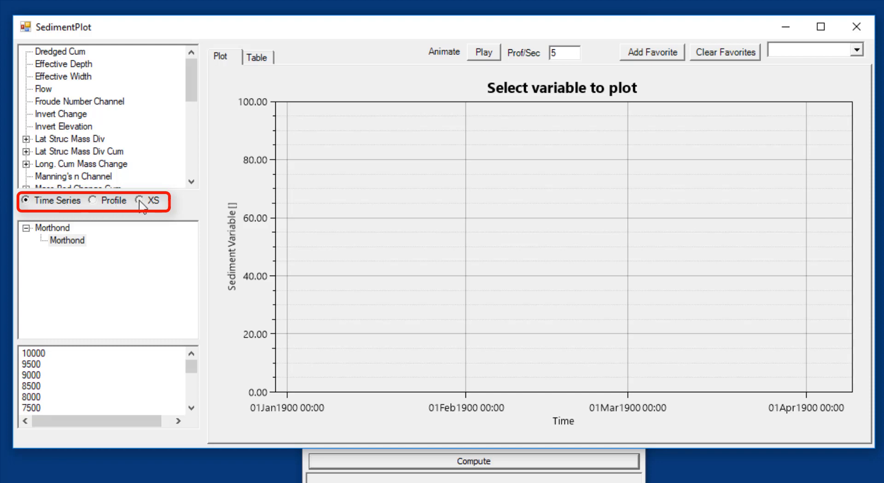
- Plot the Invert Change profile for 09OCT1975 00:00:00 and add the 15AUG1975 17:00:00 profile for comparison
{"action": "left_click", "coordinate": [114, 203]}
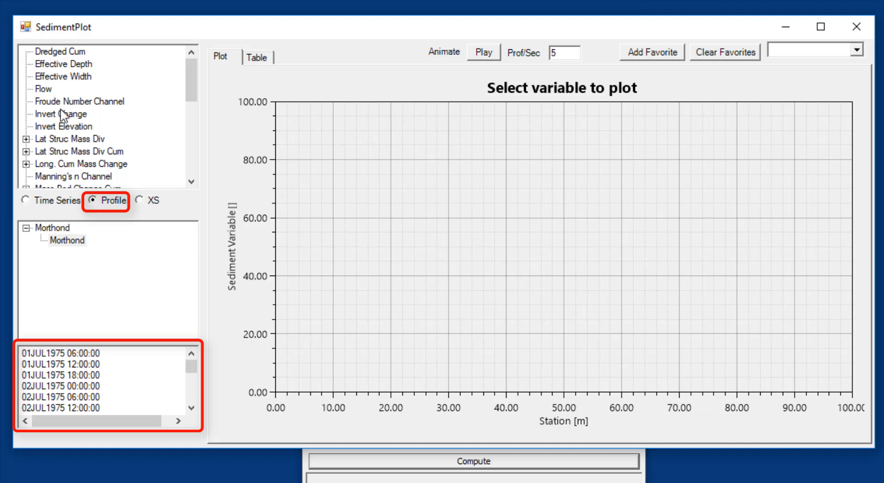
{"action": "left_click", "coordinate": [65, 115]}
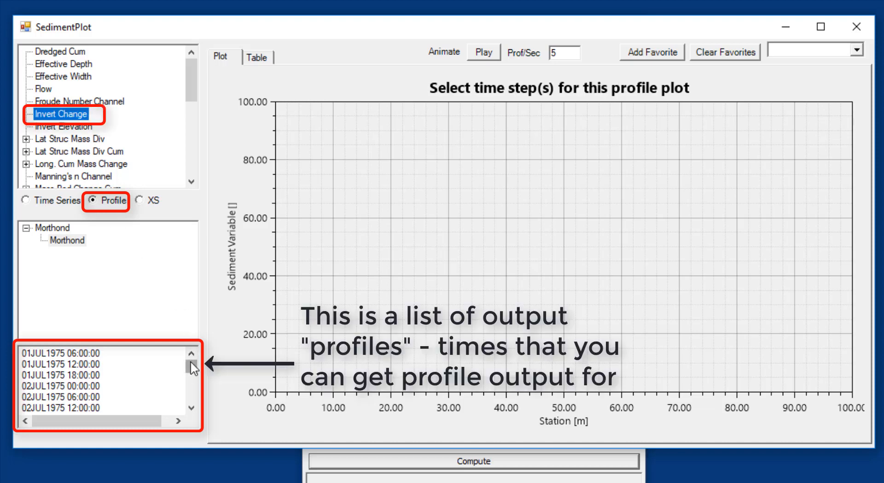
{"action": "left_click_drag", "start_coordinate": [193, 368], "coordinate": [173, 399]}
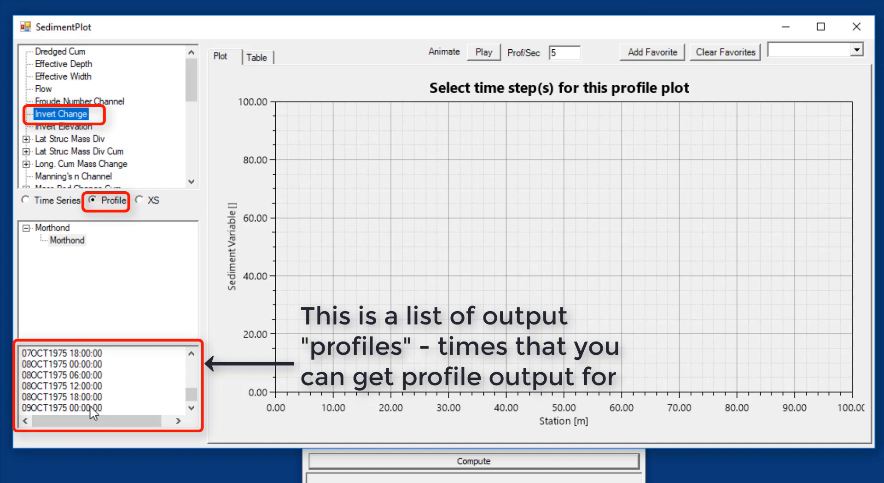
{"action": "left_click", "coordinate": [53, 409]}
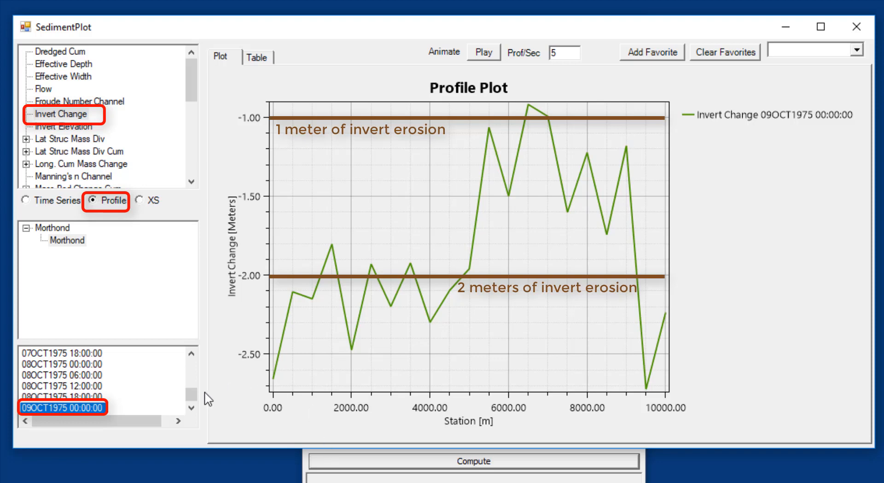
{"action": "left_click_drag", "start_coordinate": [191, 395], "coordinate": [194, 382]}
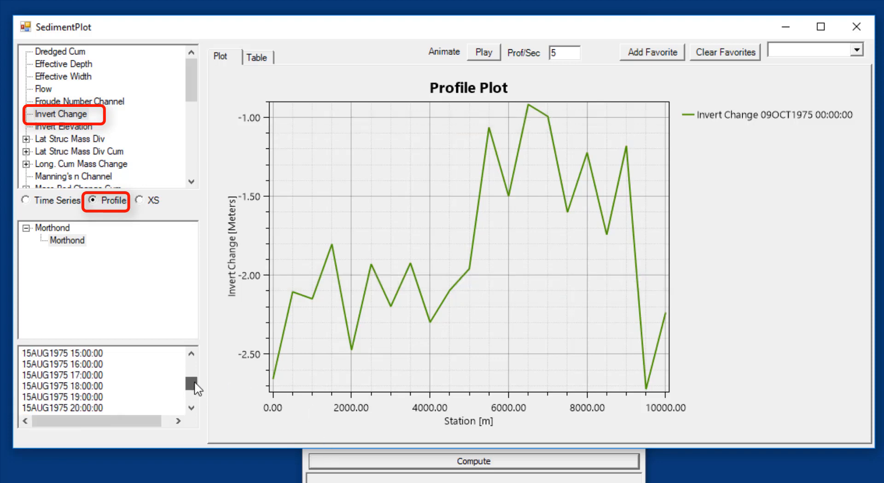
{"action": "left_click", "coordinate": [75, 374], "text": "ctrl"}
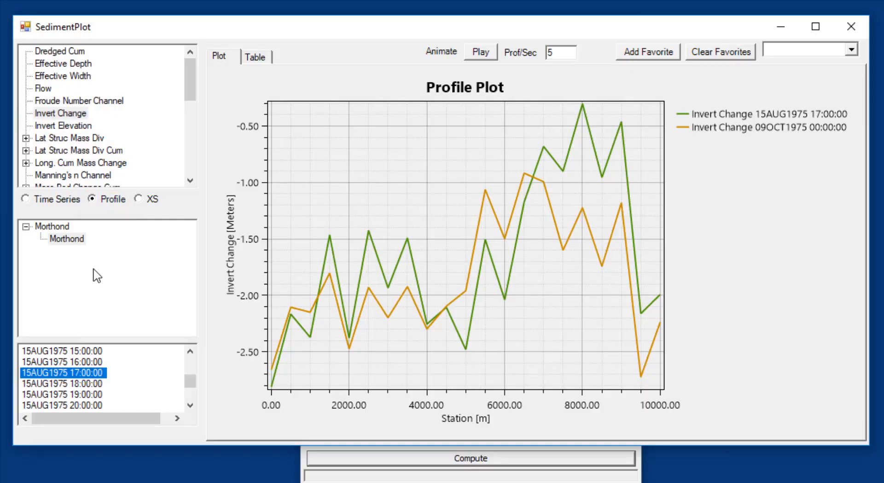
- Examine the Invert Change time series at cross section 6500 and compare it with the Flow time series there
{"action": "left_click", "coordinate": [37, 201]}
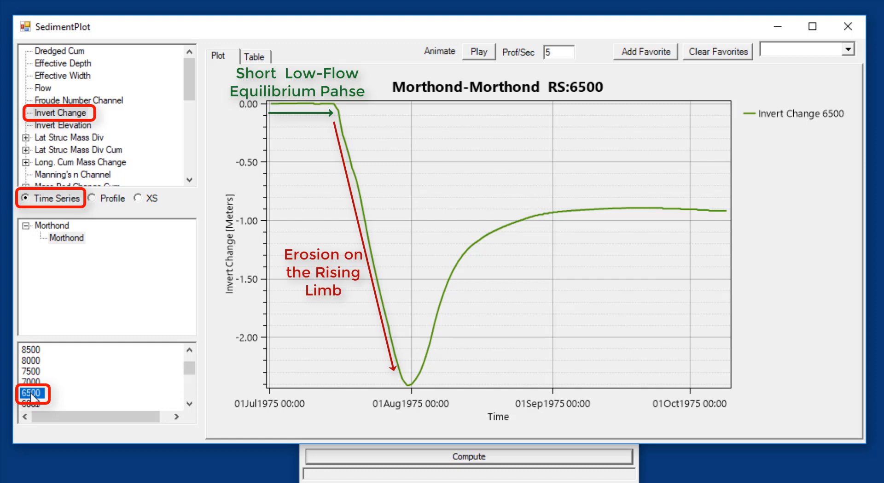
{"action": "left_click", "coordinate": [41, 89]}
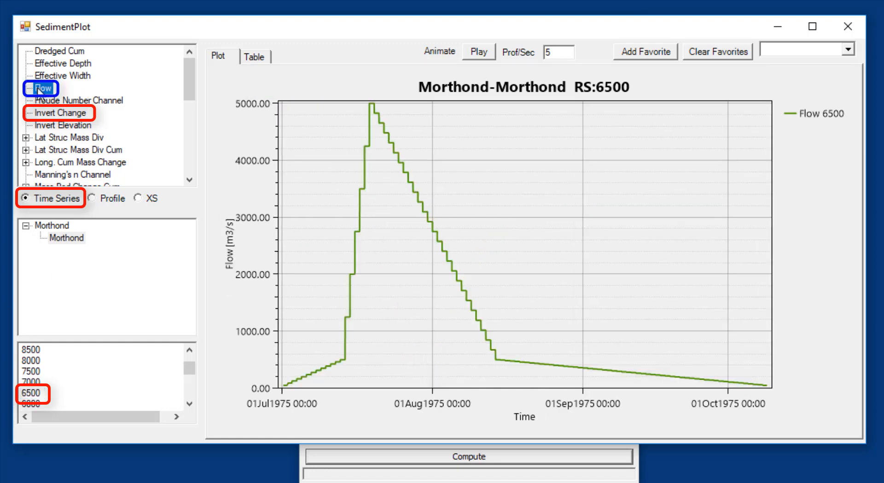
{"action": "left_click", "coordinate": [45, 114]}
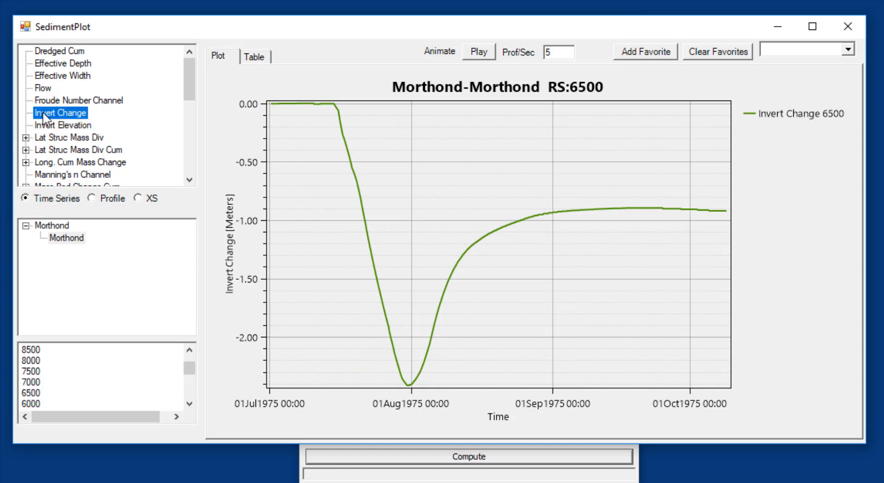
- Plot cross section 9500 in the XS view for both 03JUL1975 02:00:00 and 09OCT1975 00:00:00
{"action": "left_click", "coordinate": [141, 198]}
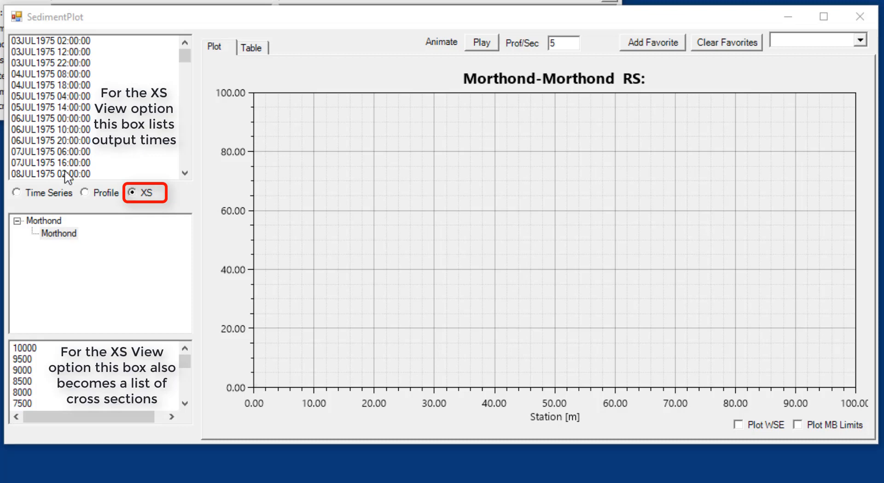
{"action": "left_click", "coordinate": [21, 41]}
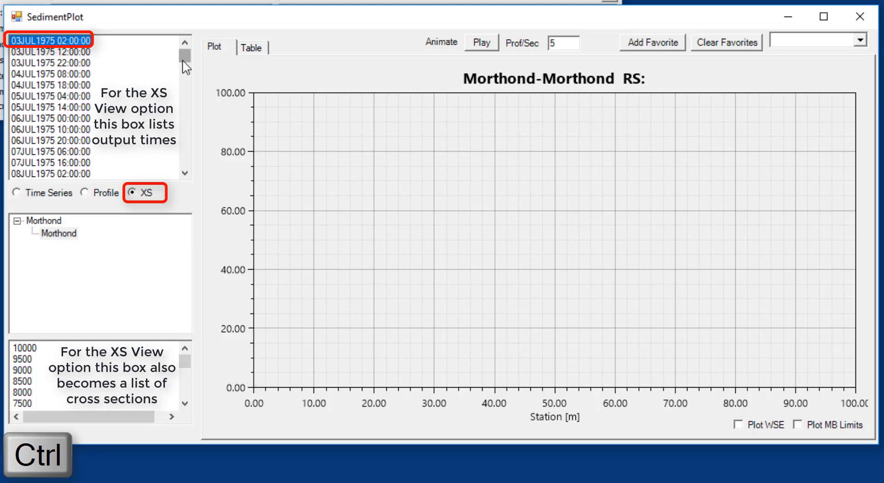
{"action": "left_click_drag", "start_coordinate": [185, 56], "coordinate": [184, 174]}
{"action": "left_click", "coordinate": [87, 171], "text": "ctrl"}
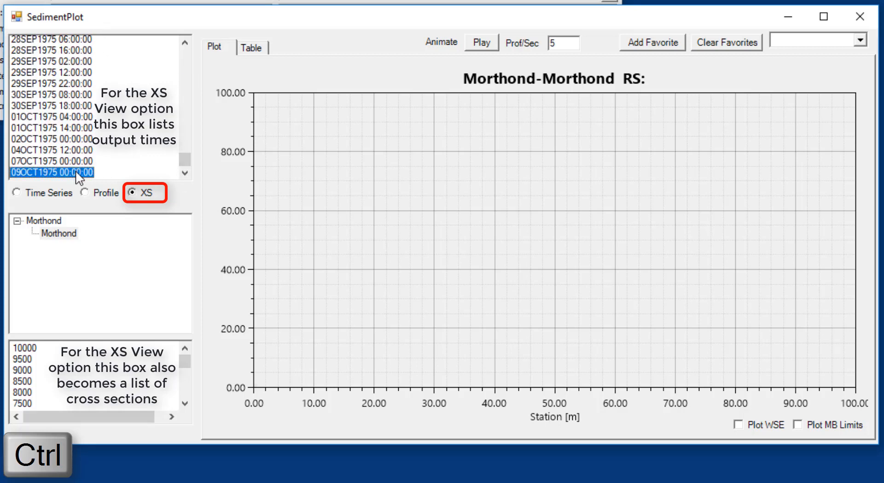
{"action": "left_click", "coordinate": [29, 361]}
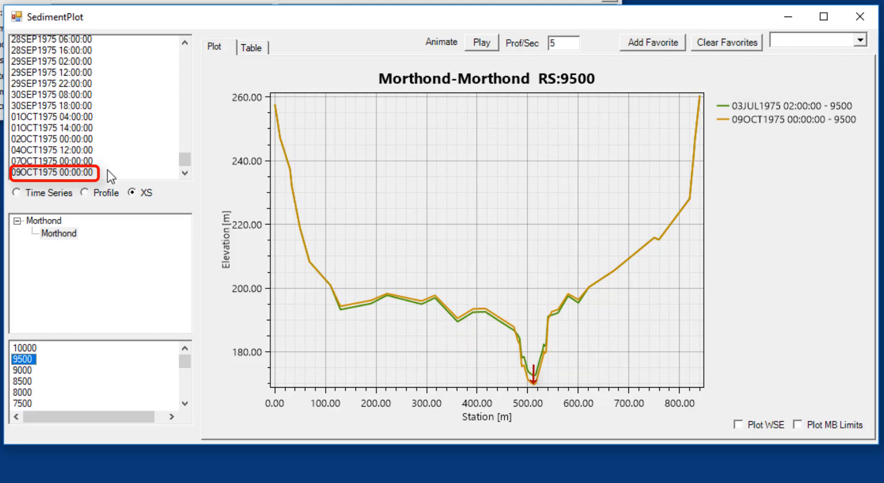
- Return to the profile view and plot Invert Change for the final output time, 09OCT1975 00:00:00
{"action": "left_click", "coordinate": [84, 194]}
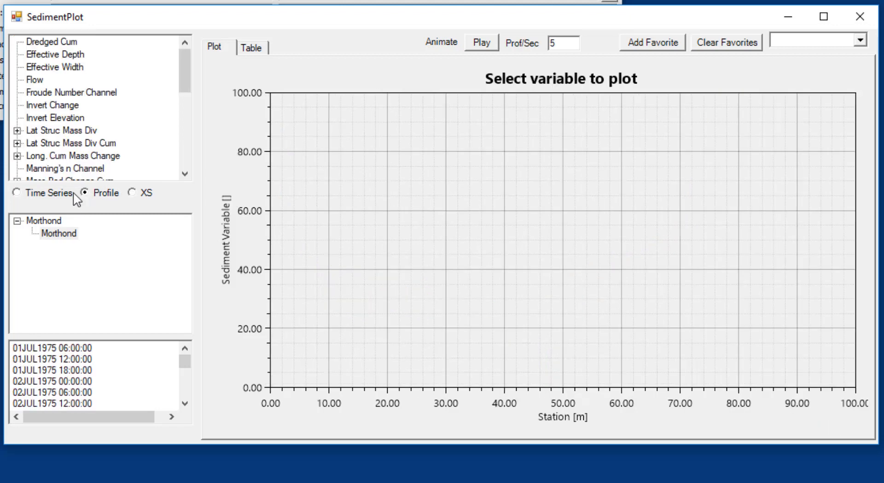
{"action": "left_click", "coordinate": [49, 108]}
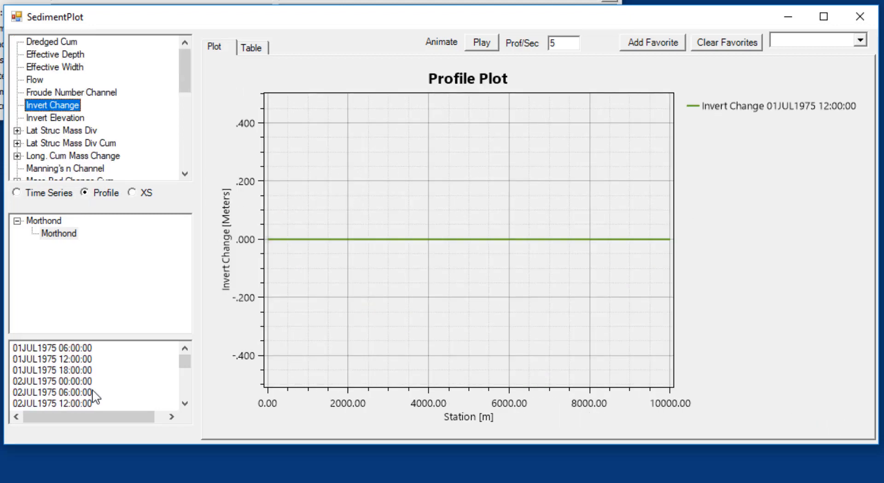
{"action": "left_click_drag", "start_coordinate": [188, 367], "coordinate": [190, 411]}
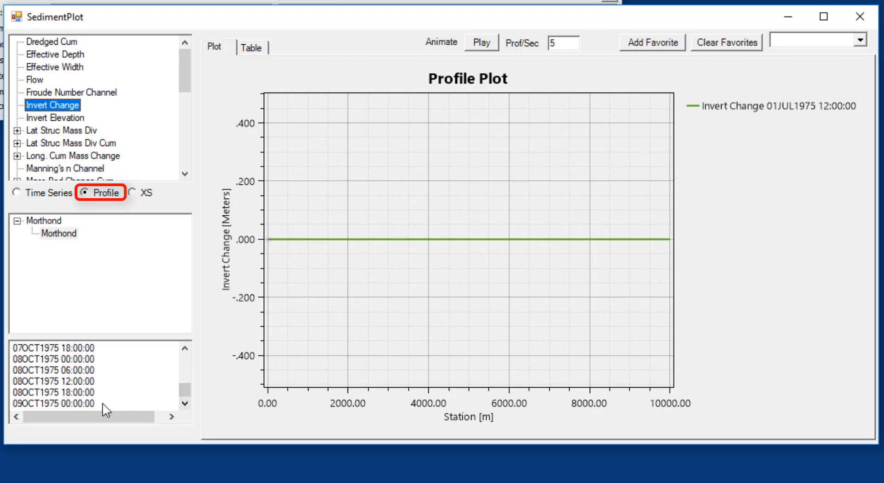
{"action": "left_click", "coordinate": [88, 402]}
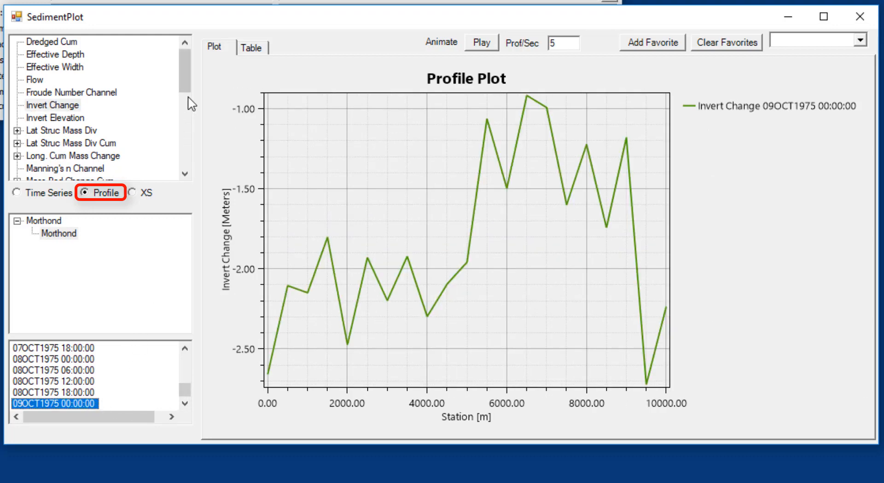
- Examine the Mass Bed Change Cum and Long. Cum Mass Change profiles for 09OCT1975 00:00:00
{"action": "scroll", "coordinate": [183, 81], "scroll_direction": "down", "scroll_amount": 1}
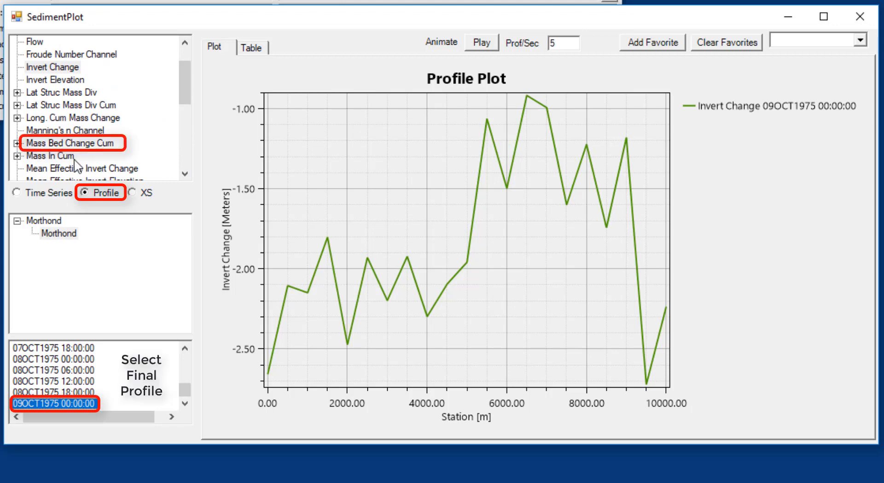
{"action": "left_click", "coordinate": [38, 144]}
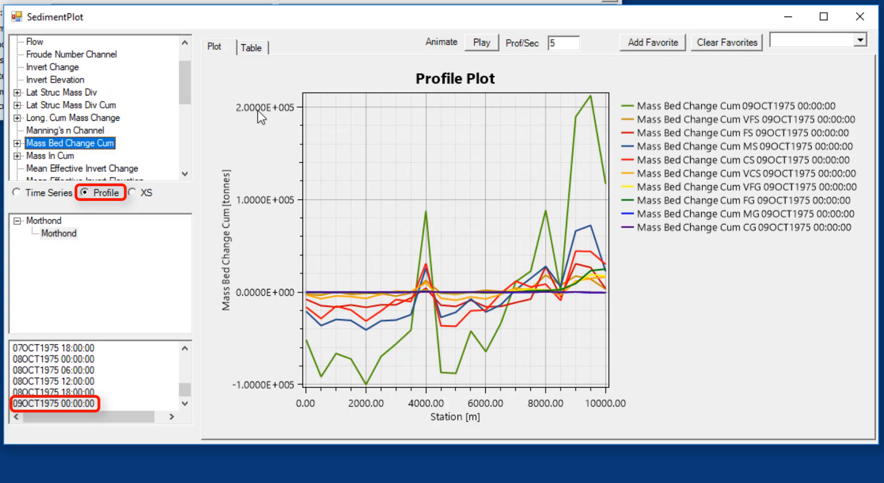
{"action": "scroll", "coordinate": [186, 70], "scroll_direction": "up", "scroll_amount": 1}
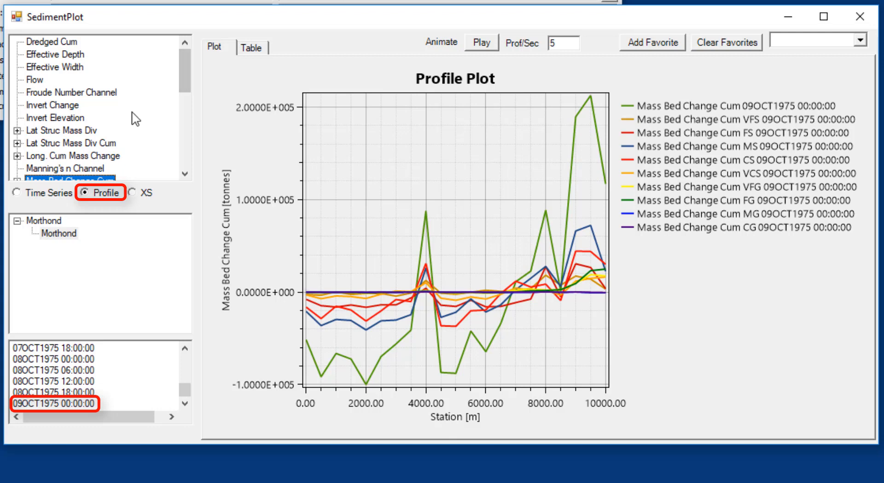
{"action": "left_click", "coordinate": [105, 156]}
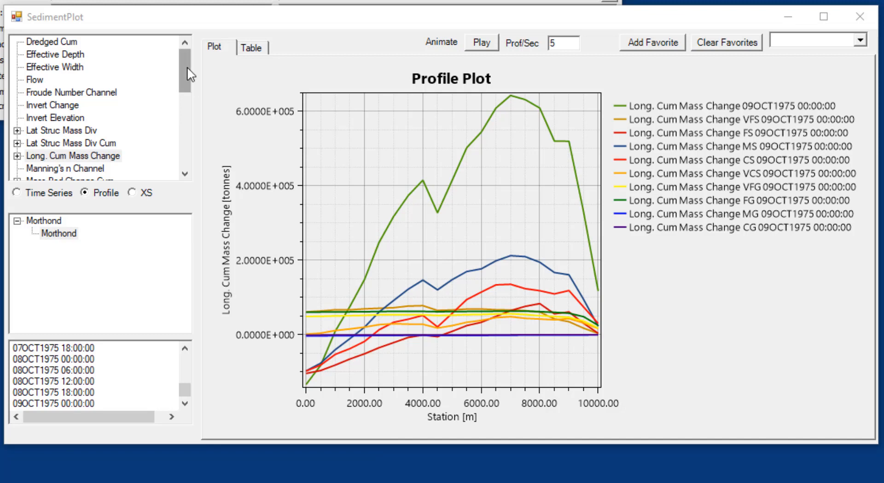
- Plot the Sediment Concentration profile for 09OCT1975 00:00:00 and the Sediment Concentration time series at cross section 3000
{"action": "left_click_drag", "start_coordinate": [186, 68], "coordinate": [181, 107]}
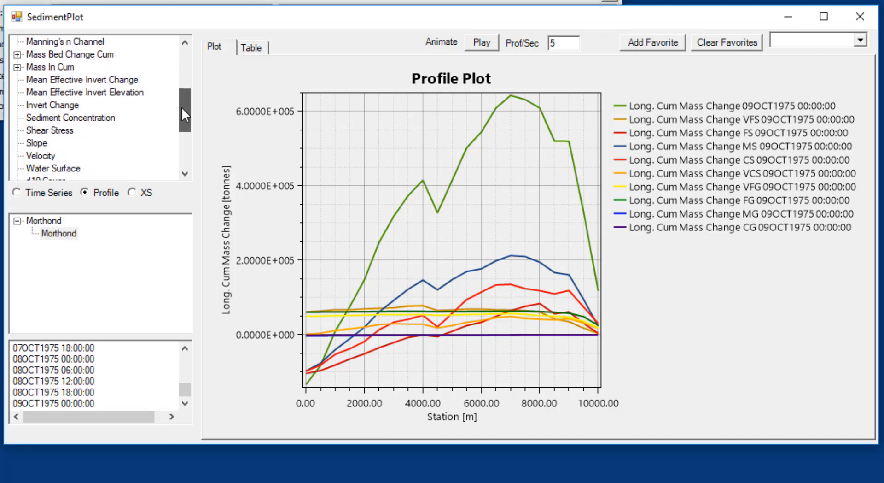
{"action": "left_click", "coordinate": [106, 119]}
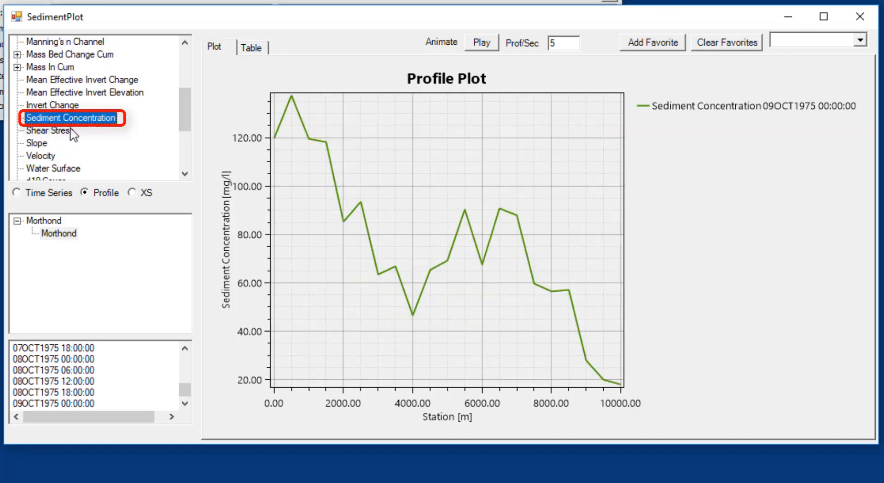
{"action": "left_click", "coordinate": [47, 194]}
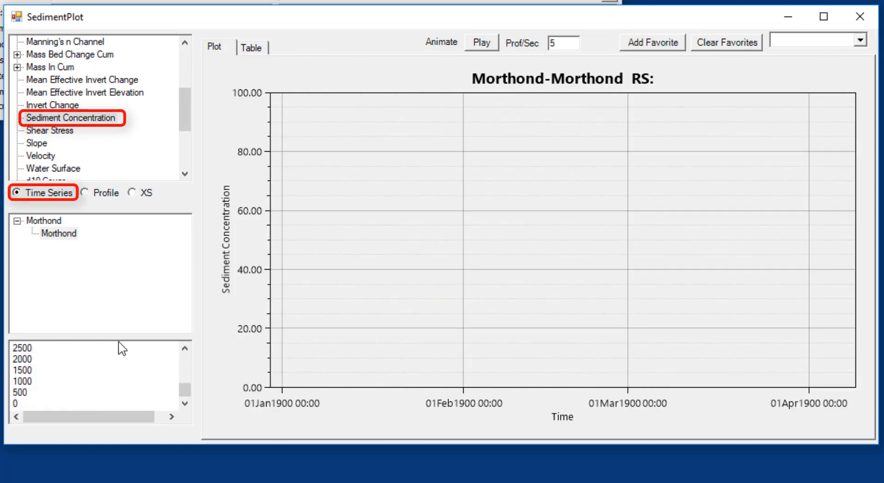
{"action": "left_click", "coordinate": [185, 348]}
{"action": "left_click", "coordinate": [185, 348]}
{"action": "left_click", "coordinate": [185, 348]}
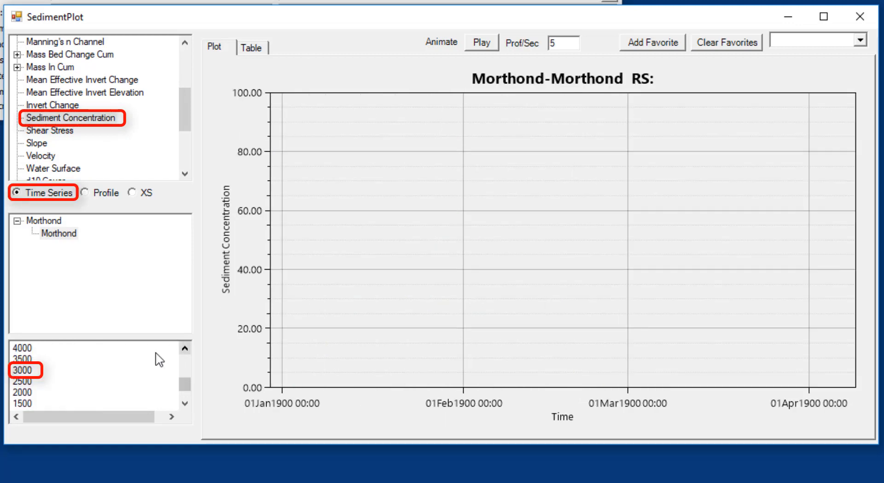
{"action": "left_click", "coordinate": [21, 371]}
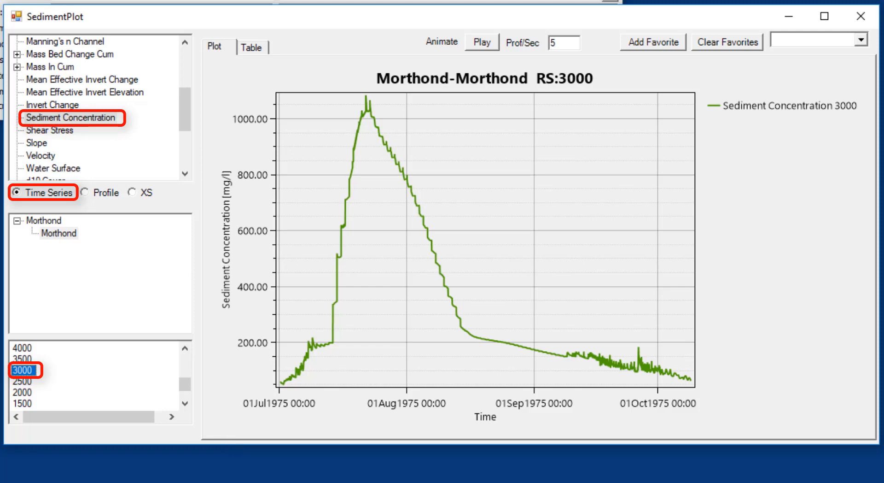
- Locate cross section 3000 in the Geometric Data schematic, close that editor and return to the sediment plot
{"action": "key", "text": "alt+Tab"}
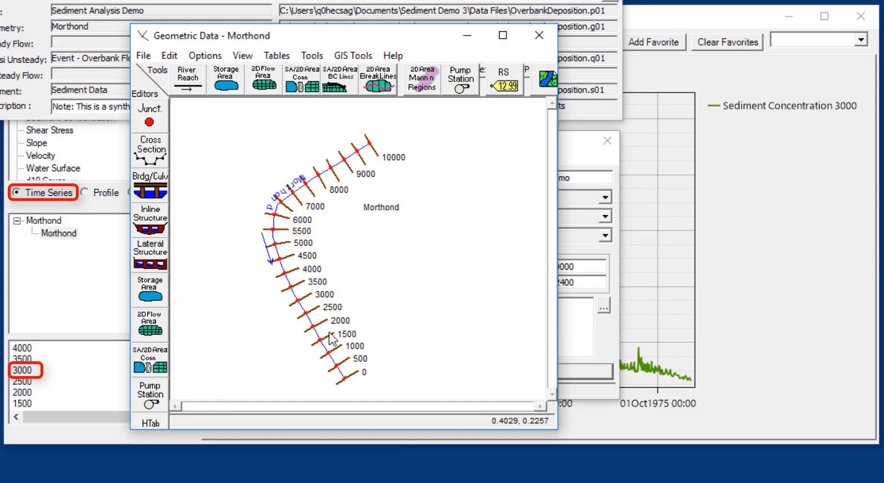
{"action": "right_click", "coordinate": [307, 293]}
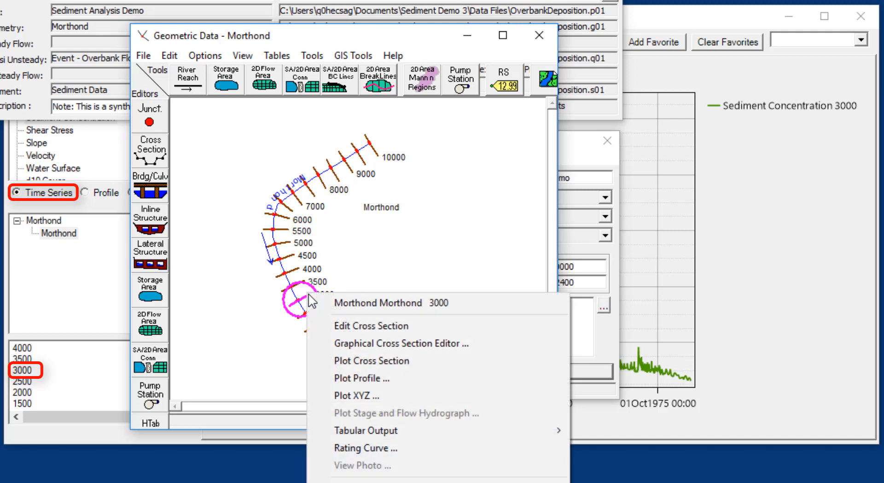
{"action": "left_click", "coordinate": [539, 36]}
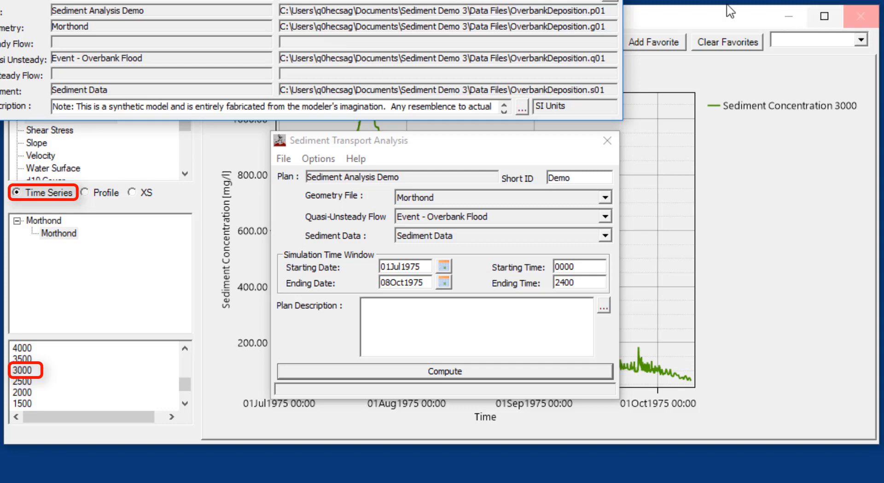
{"action": "left_click", "coordinate": [716, 20]}
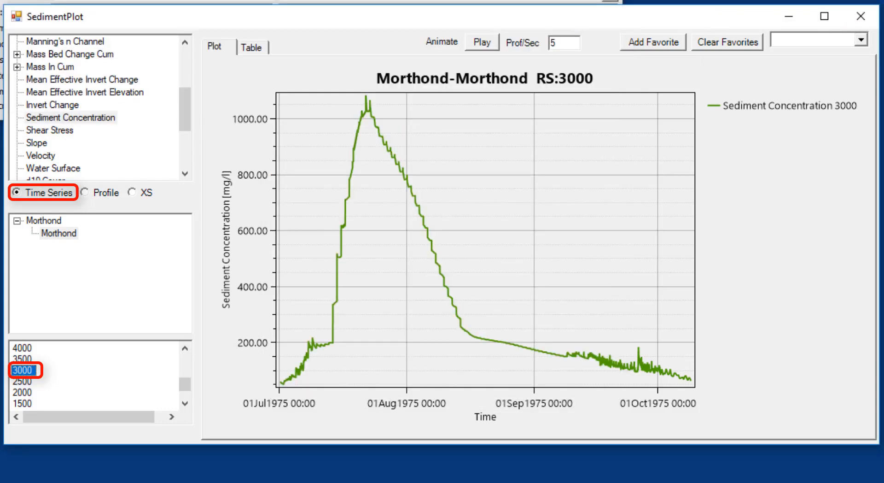
- Open Tutorial Data.xlsx from the Data Files folder in Excel
{"action": "left_click", "coordinate": [612, 2]}
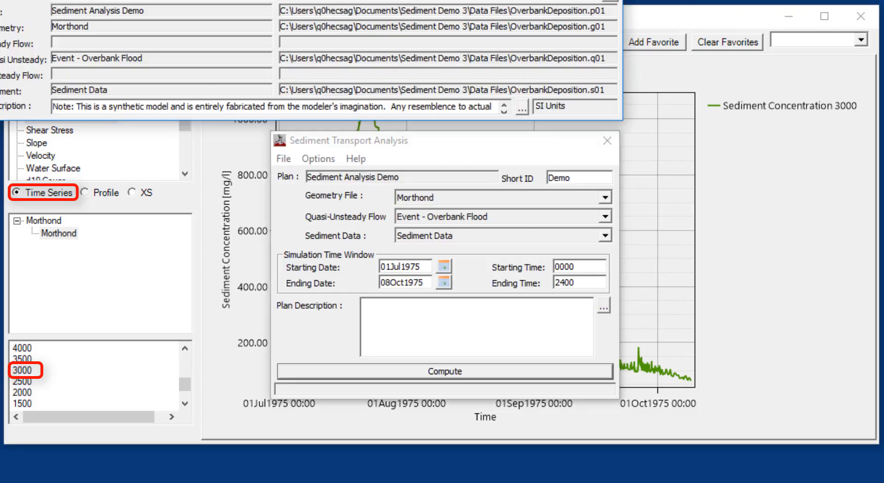
{"action": "left_click", "coordinate": [608, 2]}
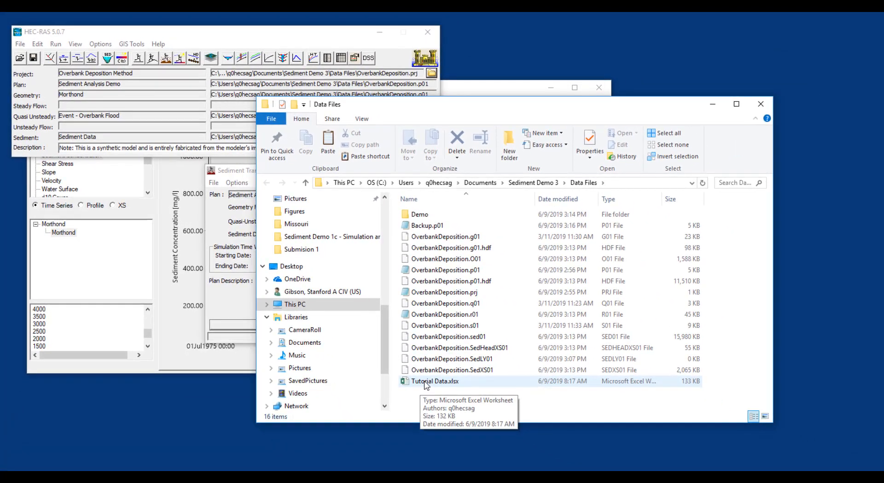
{"action": "double_click", "coordinate": [425, 382]}
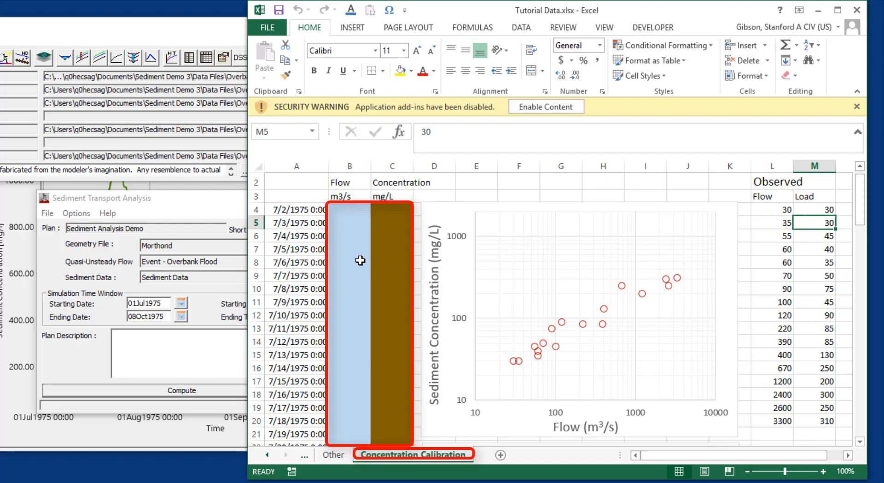
- Switch to SedimentPlot and display the Flow time series at cross section 3000 as a table
{"action": "left_click", "coordinate": [7, 205]}
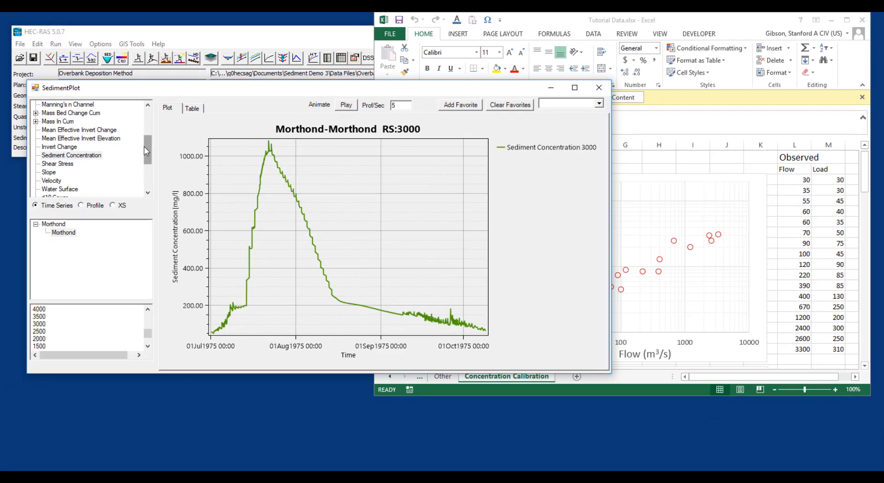
{"action": "left_click_drag", "start_coordinate": [145, 147], "coordinate": [154, 132]}
{"action": "left_click", "coordinate": [47, 129]}
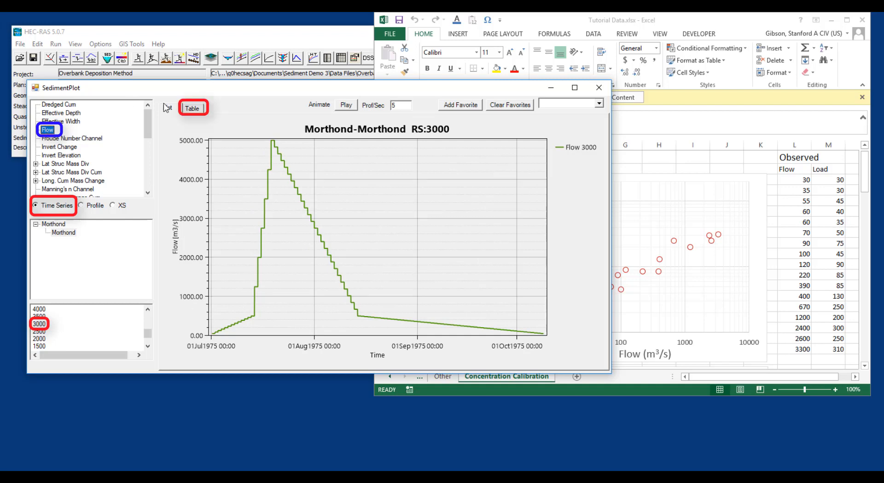
{"action": "left_click", "coordinate": [193, 109]}
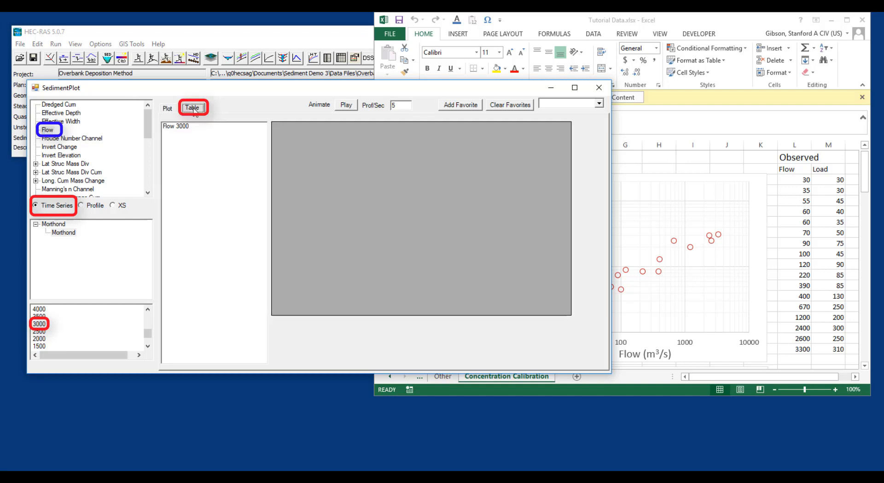
{"action": "left_click", "coordinate": [187, 128]}
- Copy all Flow 3000 times and values into Excel's Concentration Calibration sheet, starting at cell A4
{"action": "left_click", "coordinate": [332, 143]}
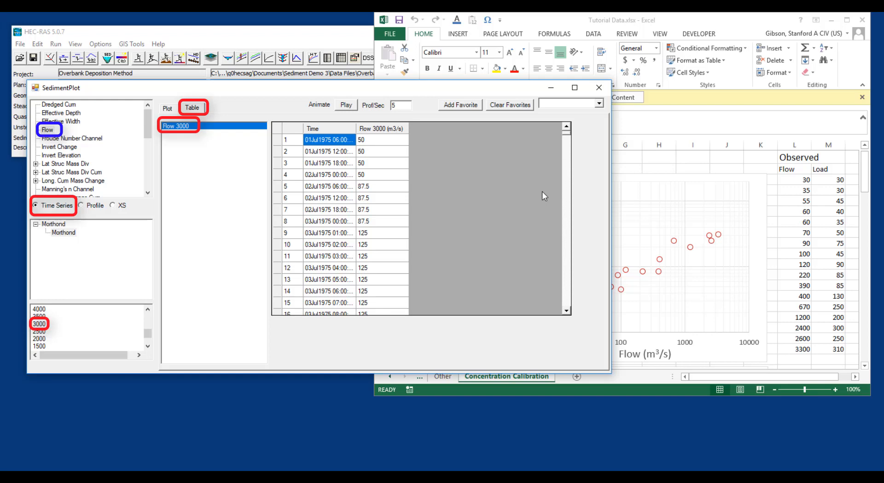
{"action": "key", "text": "ctrl+shift+Right"}
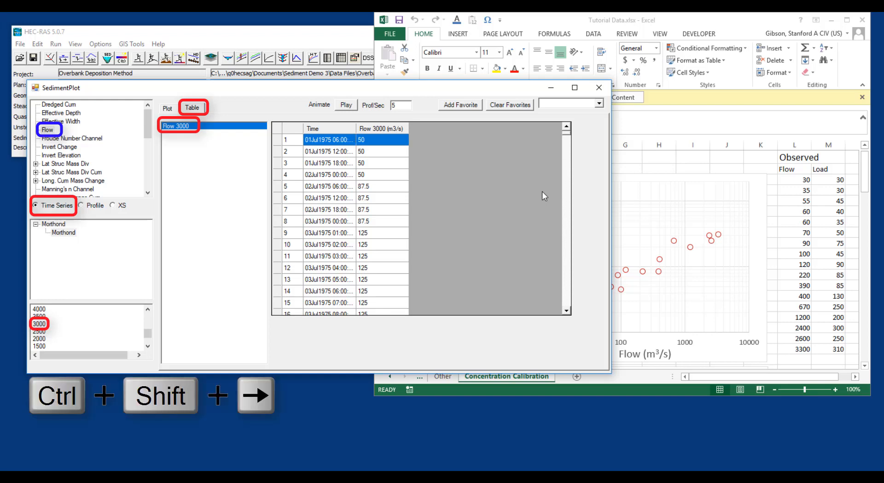
{"action": "key", "text": "ctrl+shift+Down"}
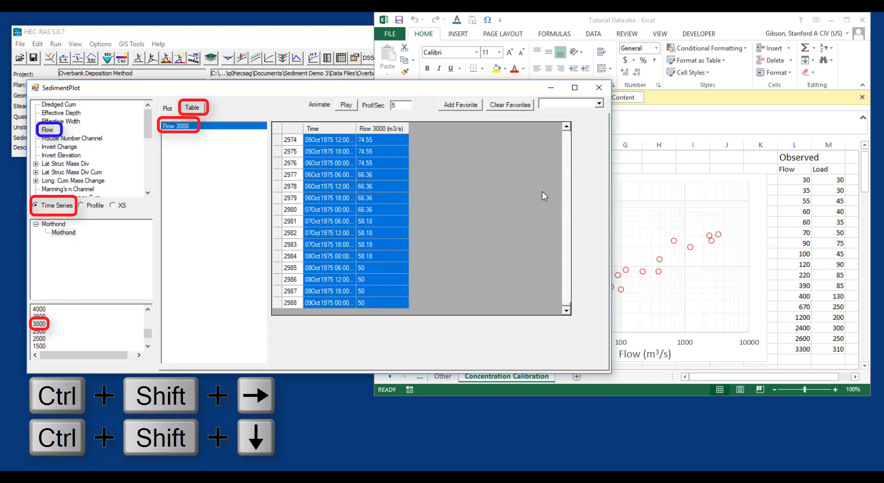
{"action": "key", "text": "ctrl+c"}
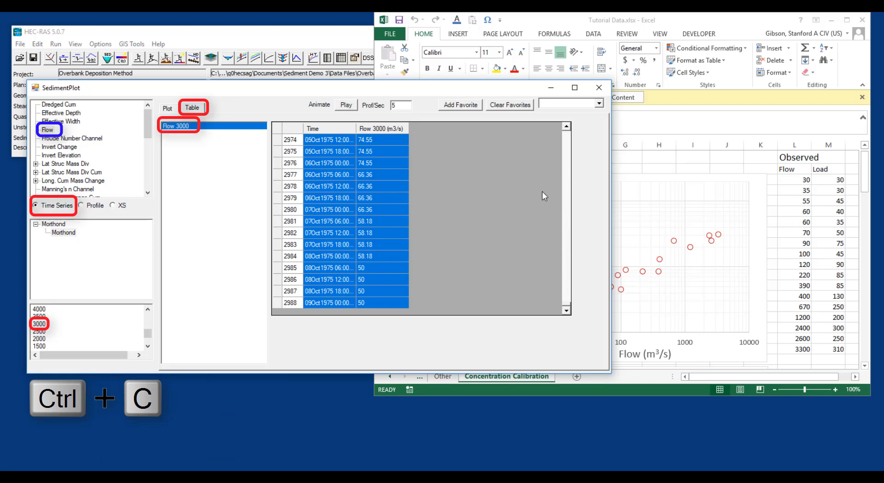
{"action": "left_click", "coordinate": [698, 15]}
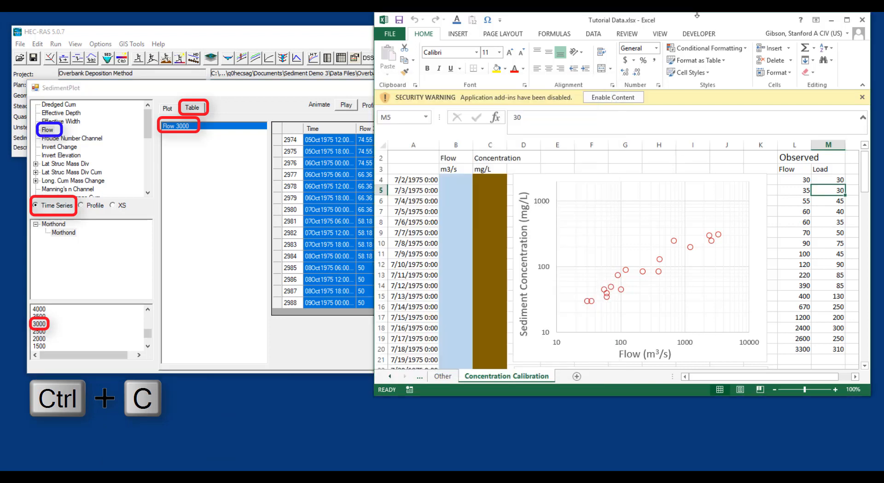
{"action": "left_click", "coordinate": [406, 179]}
{"action": "key", "text": "ctrl+v"}
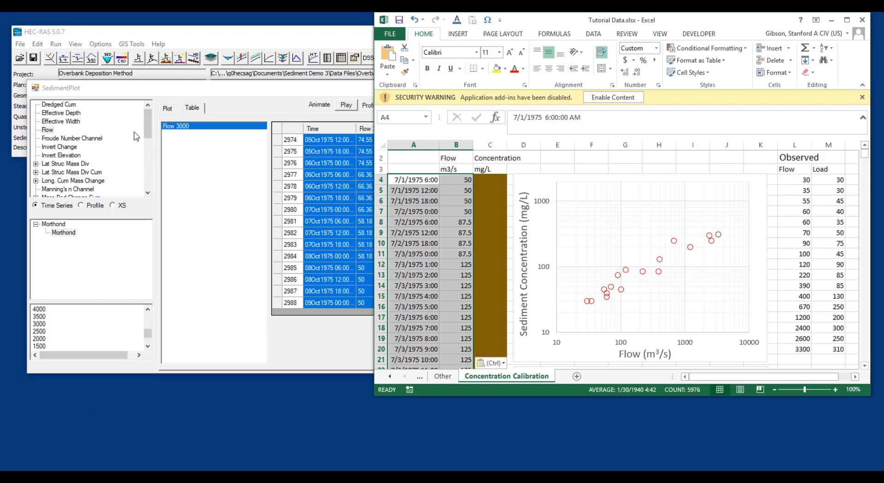
- Copy all Sediment Concentration 3000 values from SedimentPlot's table into the worksheet's Concentration column, starting at cell C4
{"action": "left_click", "coordinate": [149, 131]}
{"action": "left_click_drag", "start_coordinate": [149, 131], "coordinate": [149, 159]}
{"action": "left_click", "coordinate": [92, 147]}
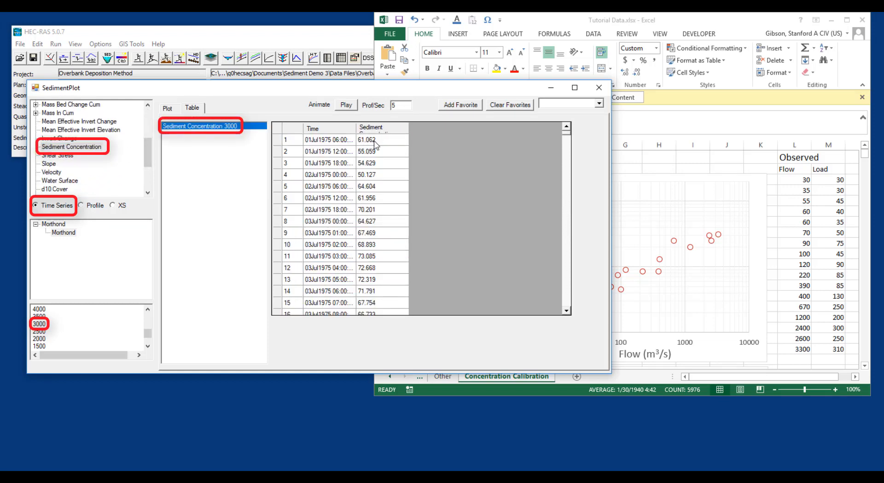
{"action": "left_click", "coordinate": [376, 144]}
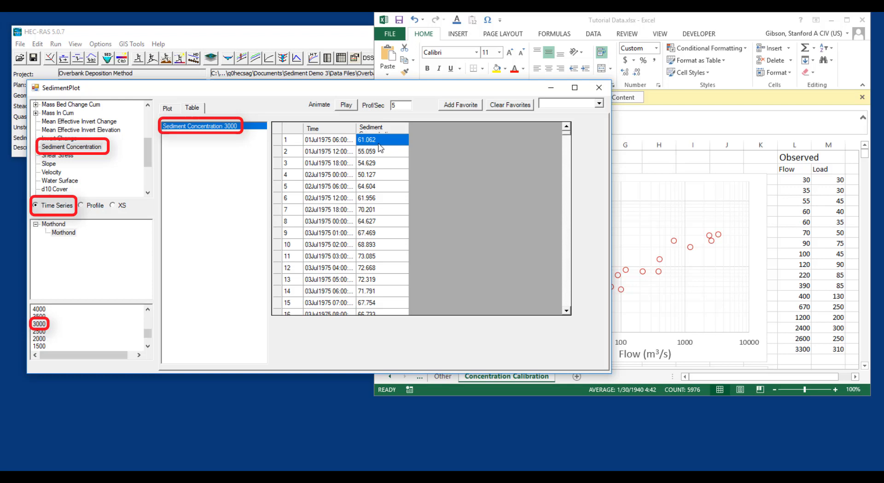
{"action": "key", "text": "ctrl+shift+Down"}
{"action": "key", "text": "ctrl+c"}
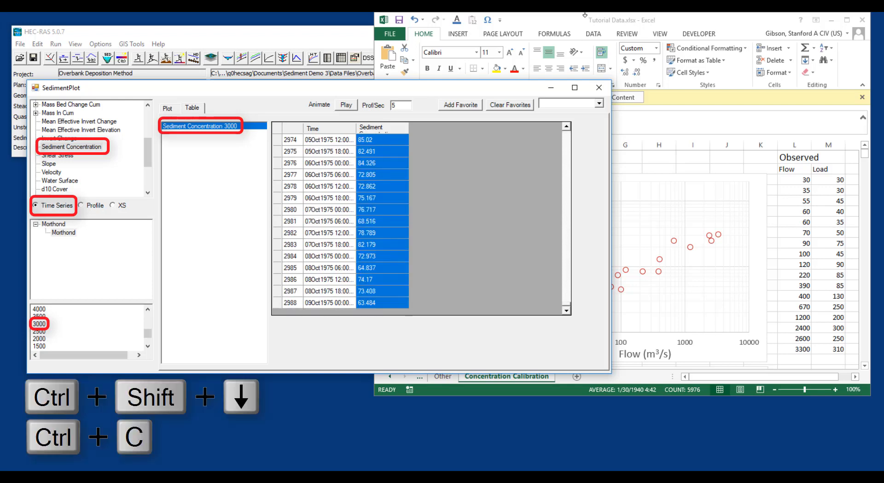
{"action": "left_click", "coordinate": [626, 20]}
{"action": "left_click", "coordinate": [500, 176]}
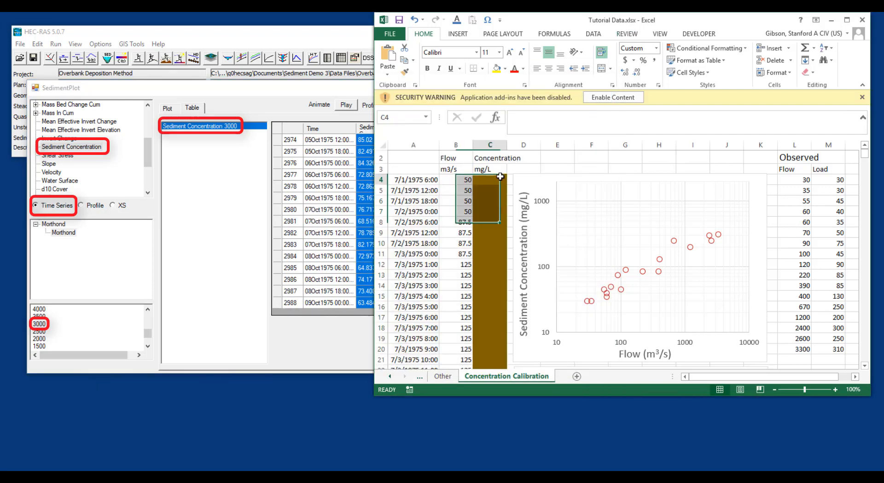
{"action": "key", "text": "ctrl+v"}
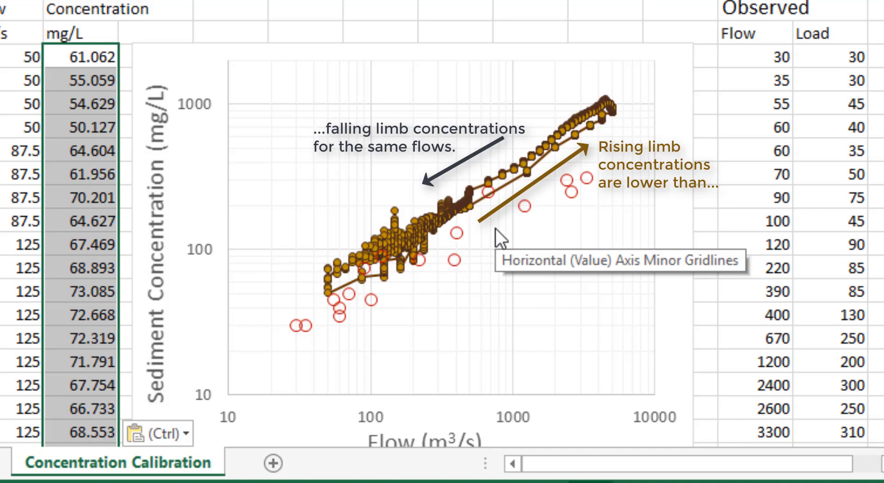
- Compare computed and observed sediment concentrations against flow in the log-scale and linear charts, and close SedimentPlot
{"action": "scroll", "coordinate": [497, 227], "scroll_direction": "down", "scroll_amount": 7}
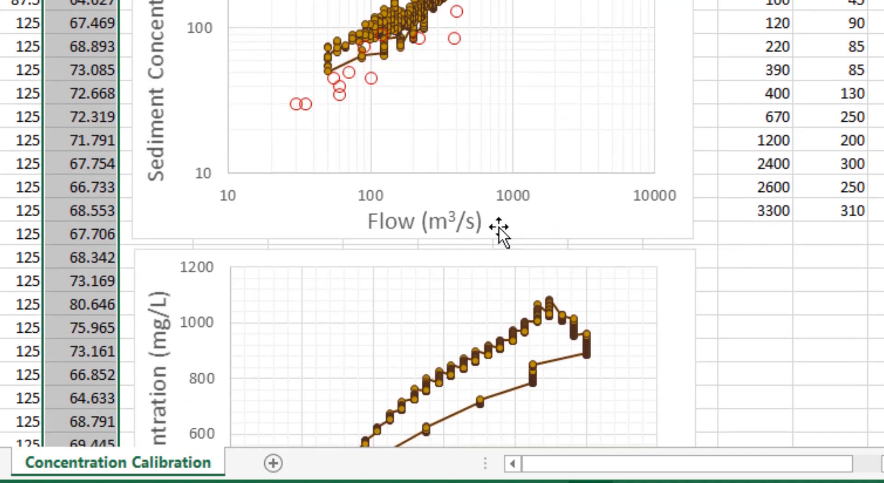
{"action": "scroll", "coordinate": [499, 227], "scroll_direction": "up", "scroll_amount": 2}
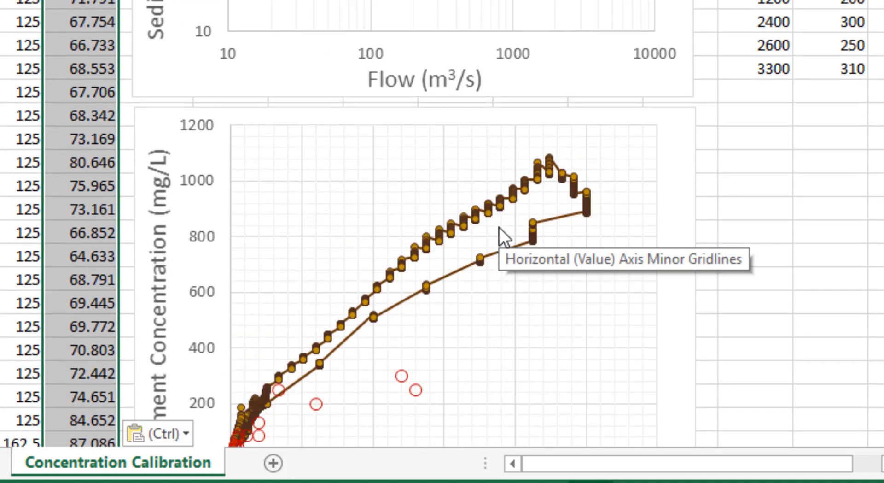
{"action": "scroll", "coordinate": [500, 227], "scroll_direction": "down", "scroll_amount": 1}
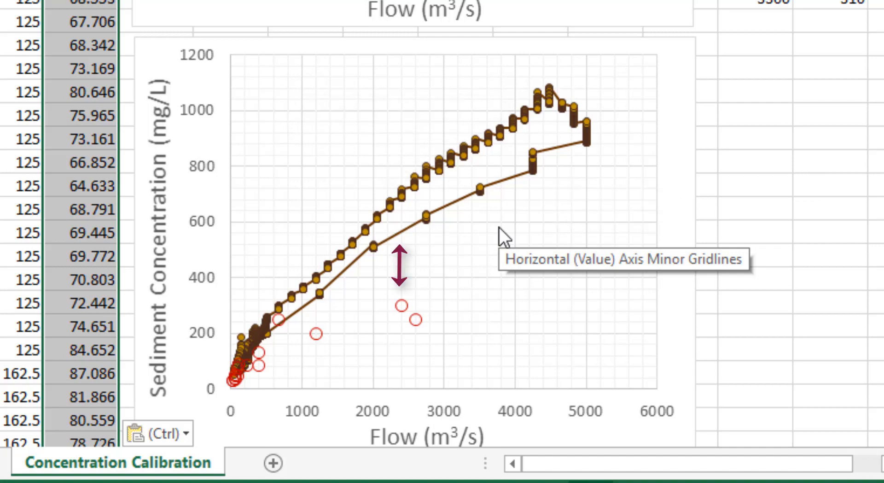
{"action": "scroll", "coordinate": [500, 228], "scroll_direction": "up", "scroll_amount": 6}
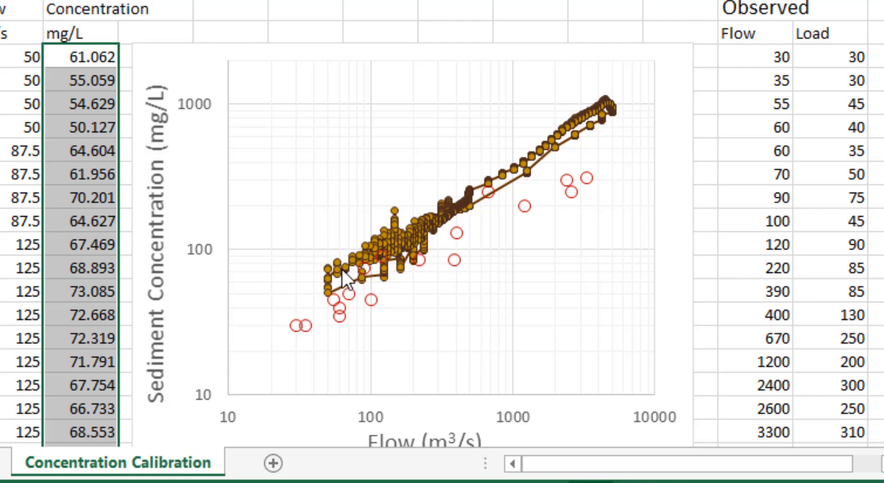
{"action": "mouse_move", "coordinate": [342, 270]}
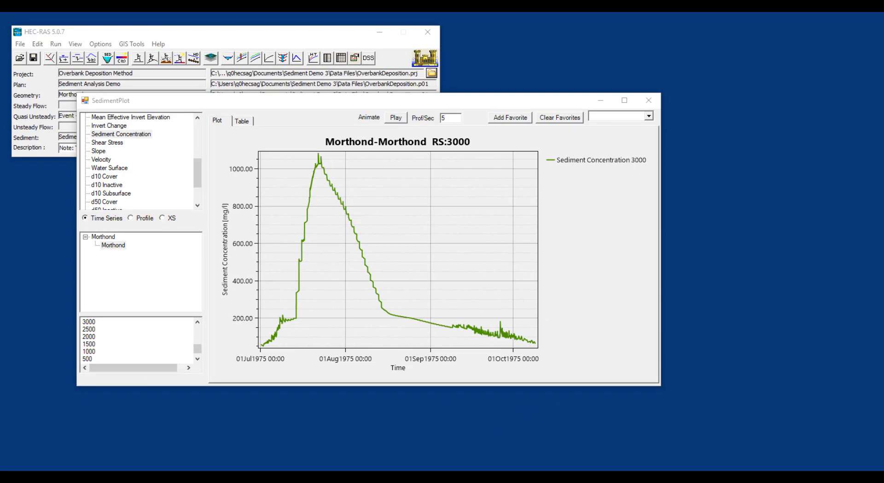
{"action": "left_click", "coordinate": [649, 100]}
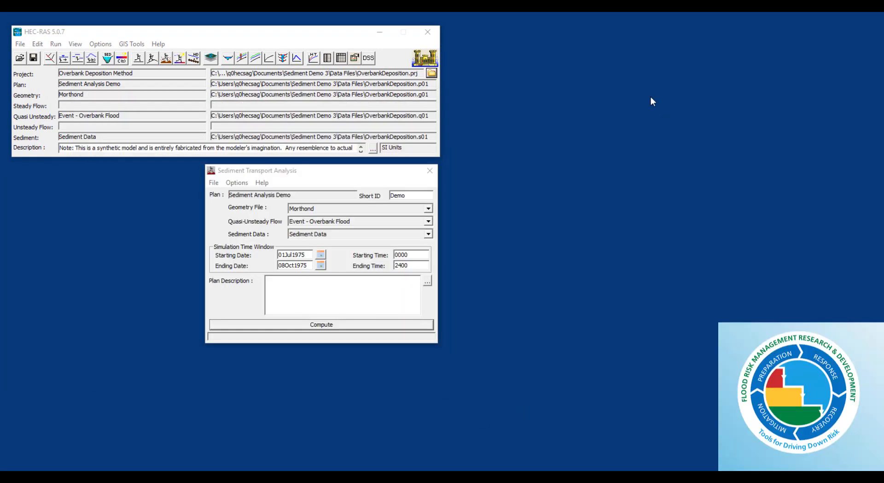